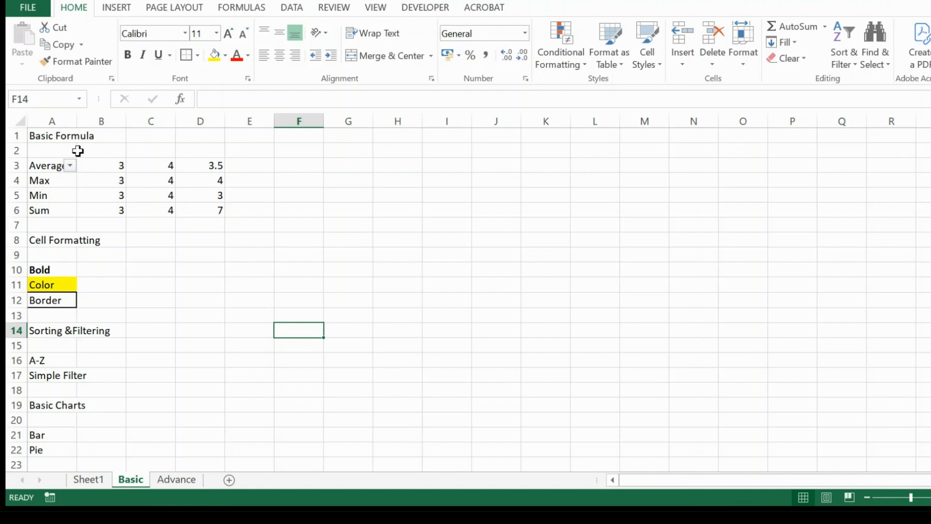
- Clear the existing formulas from cells D3 through D6 of the Average, Max, Min and Sum rows
click(100, 168)
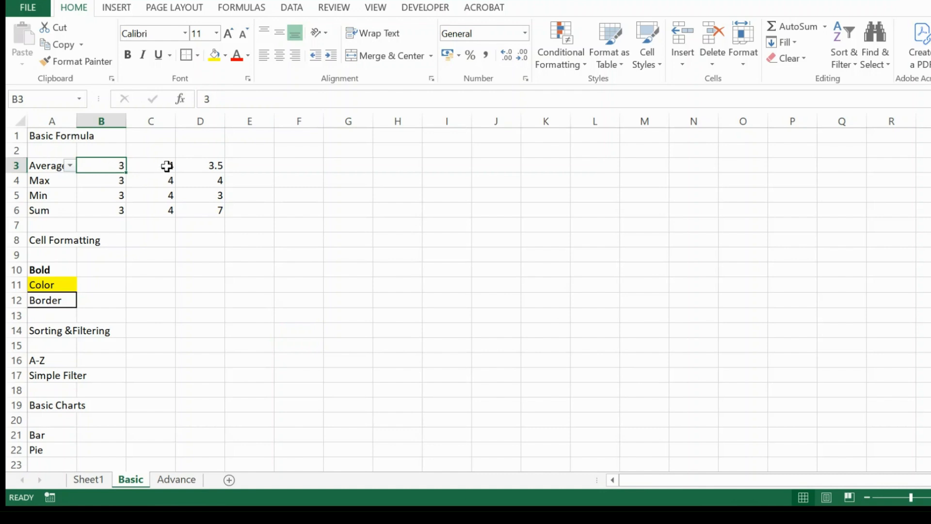
click(195, 166)
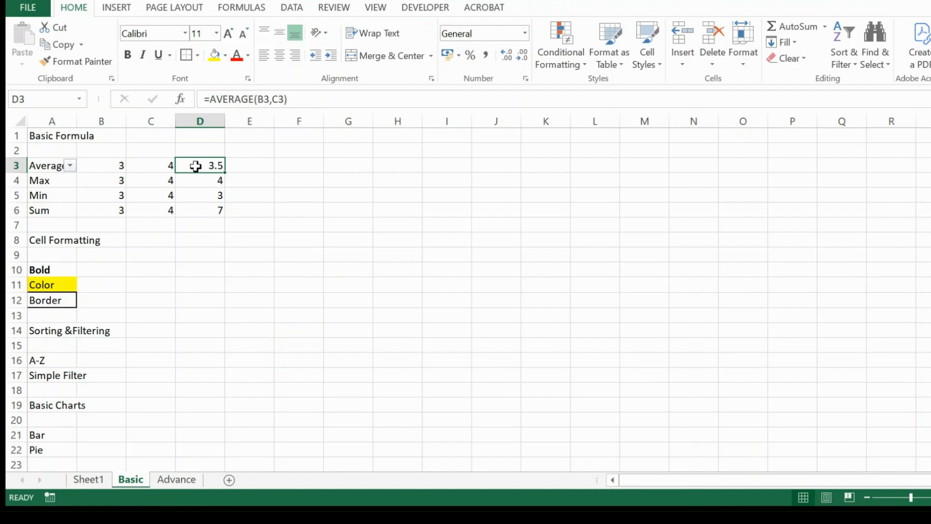
key(BackSpace)
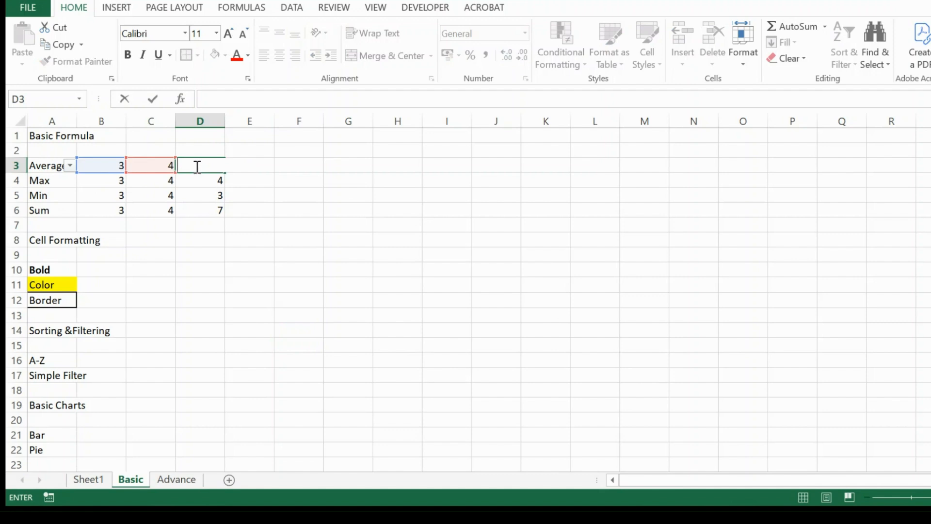
key(Return)
key(BackSpace)
key(Return)
key(BackSpace)
key(Return)
key(BackSpace)
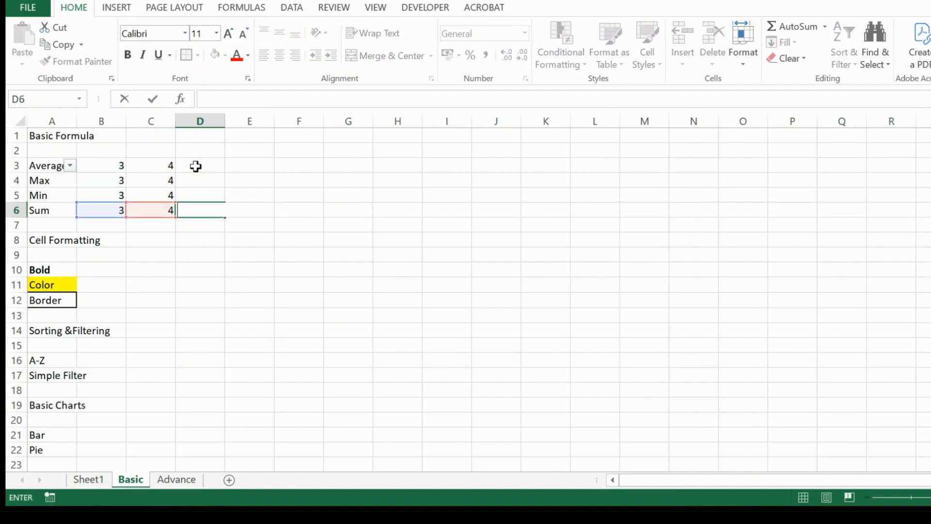
key(Up)
- Enter the formula =average(B3:C3) in cell D3 of the Average row
key(Up)
key(Up)
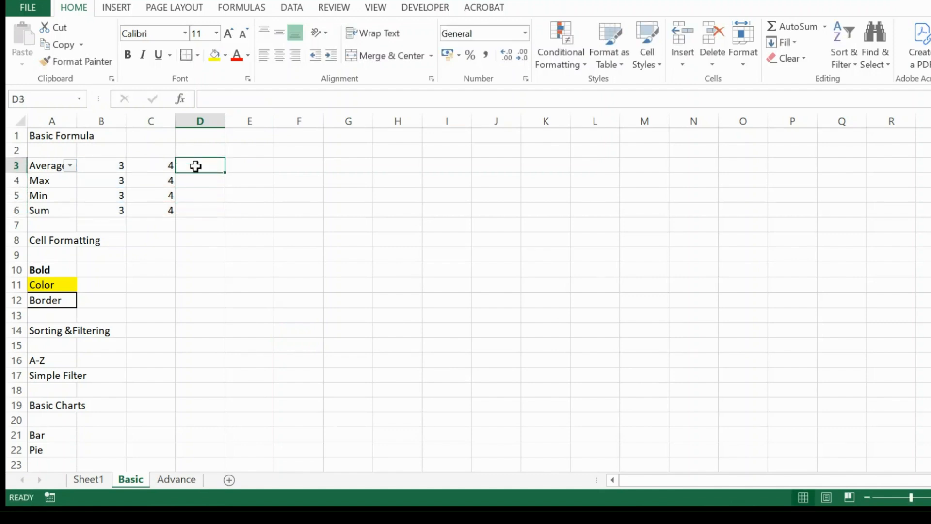
text(=)
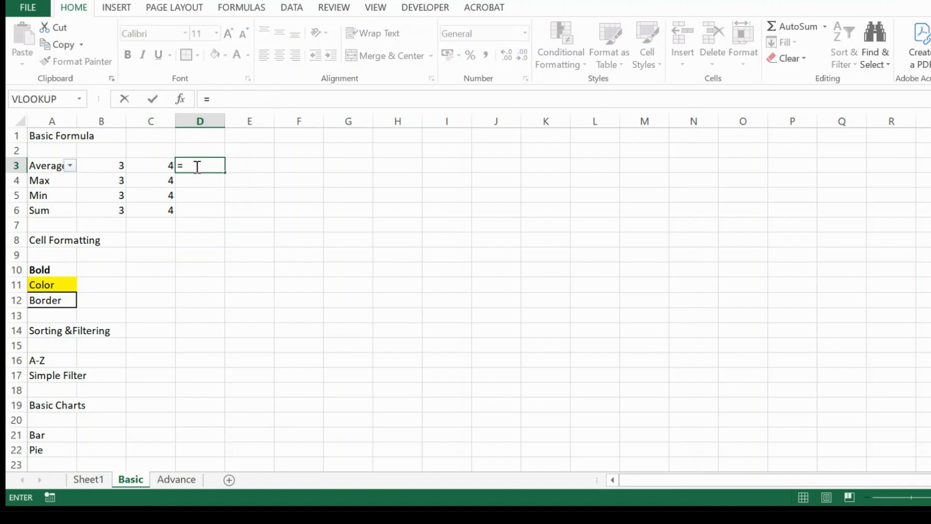
text(average()
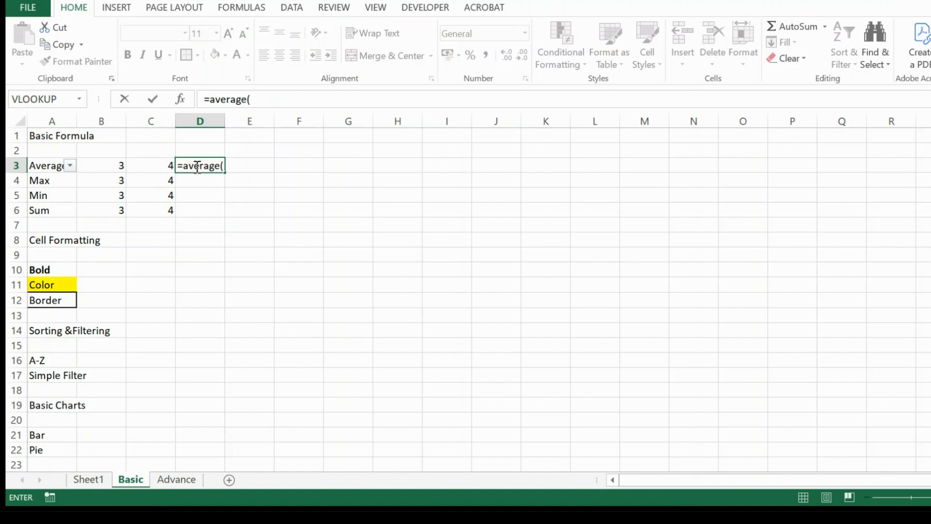
key(Left)
key(Left)
key(shift+Right)
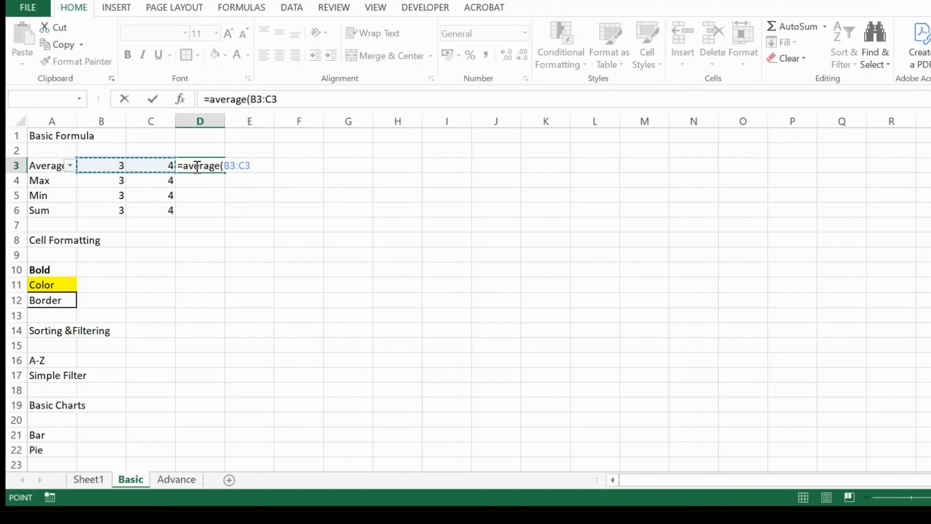
text())
key(Return)
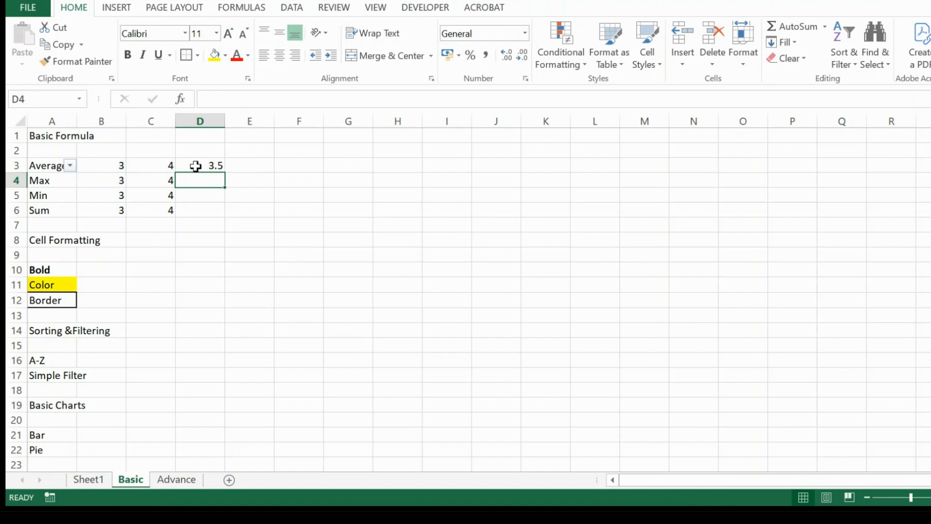
- Enter the formula =max(B4:C4) in cell D4 of the Max row
text(=max)
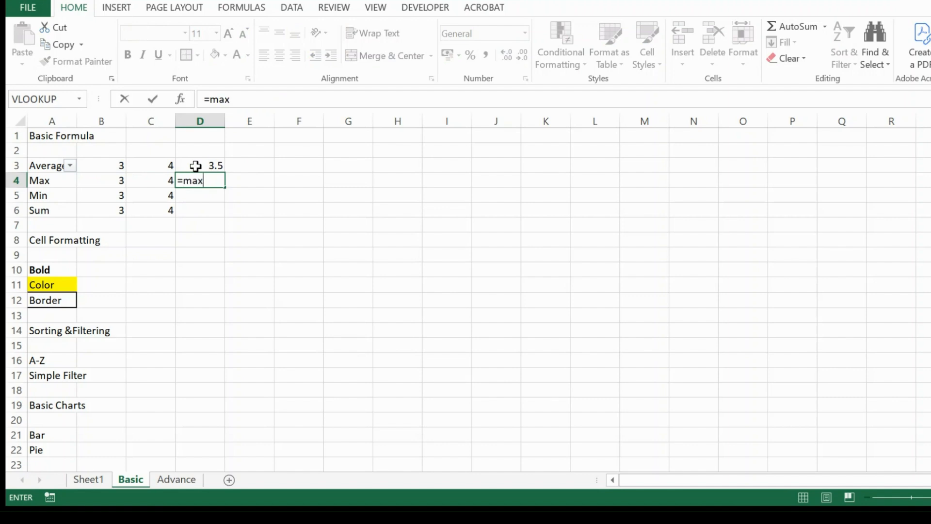
text(()
key(Left)
key(Left)
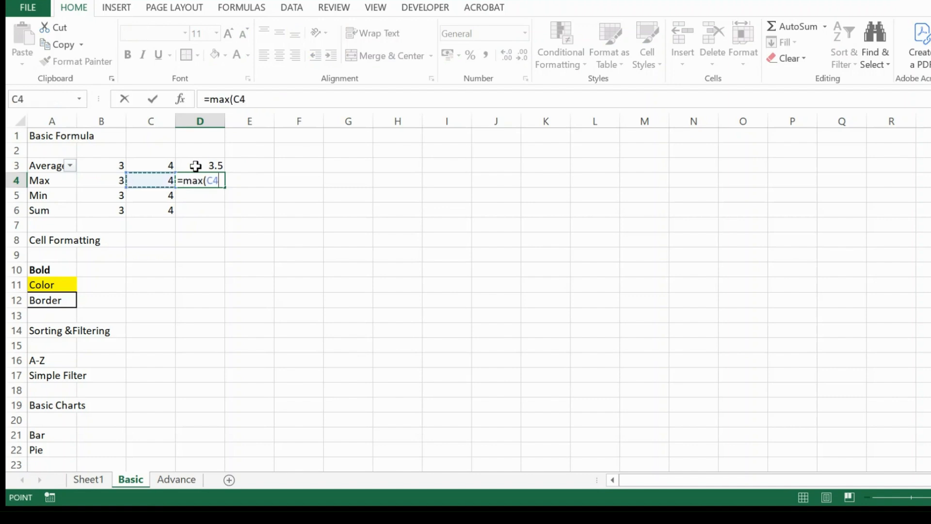
key(shift+Right)
text())
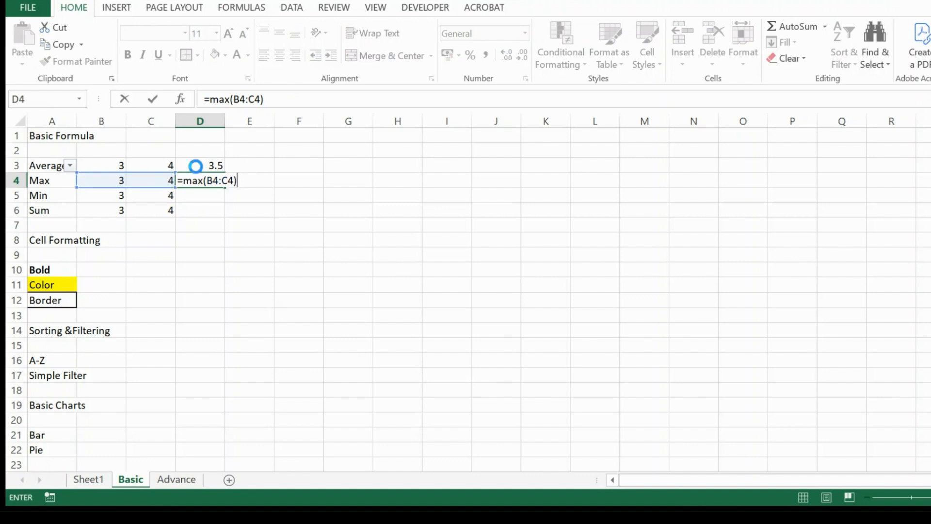
key(Return)
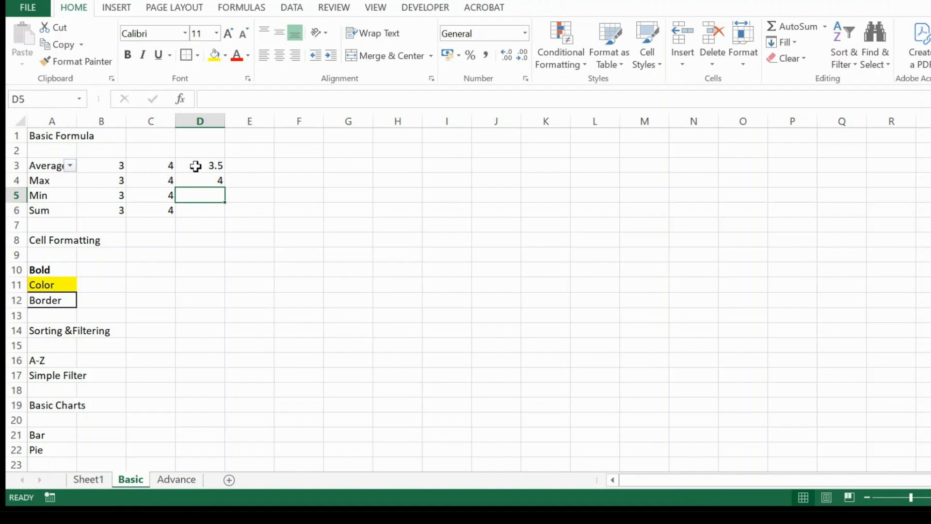
- Enter the formula =min(B5:C5) in cell D5 of the Min row
text(=m)
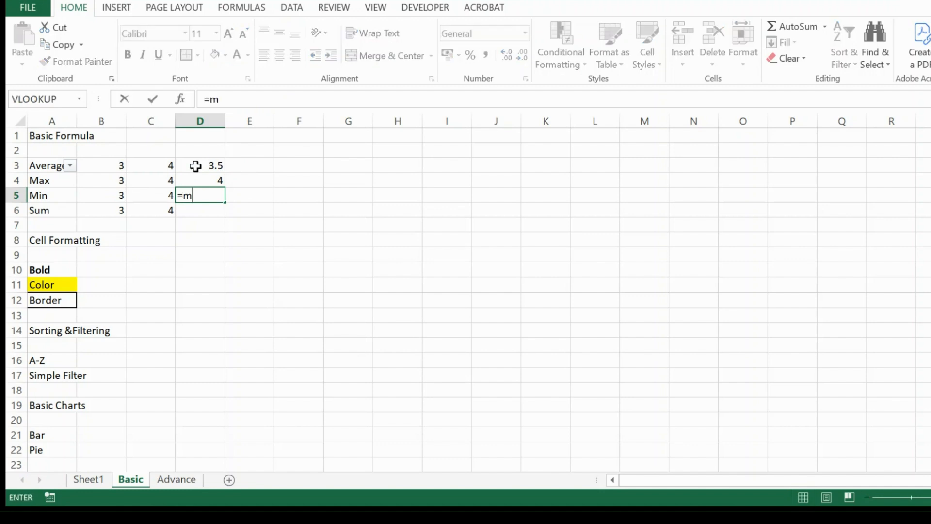
text(in()
key(Left)
key(Left)
key(shift+Right)
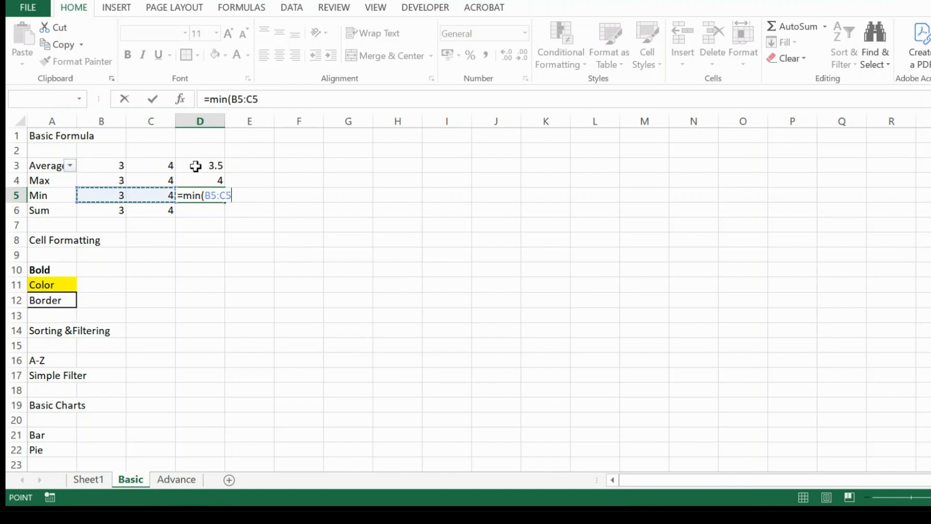
text())
key(Return)
- Enter the formula =sum(B6:C6) in cell D6 of the Sum row
text(=)
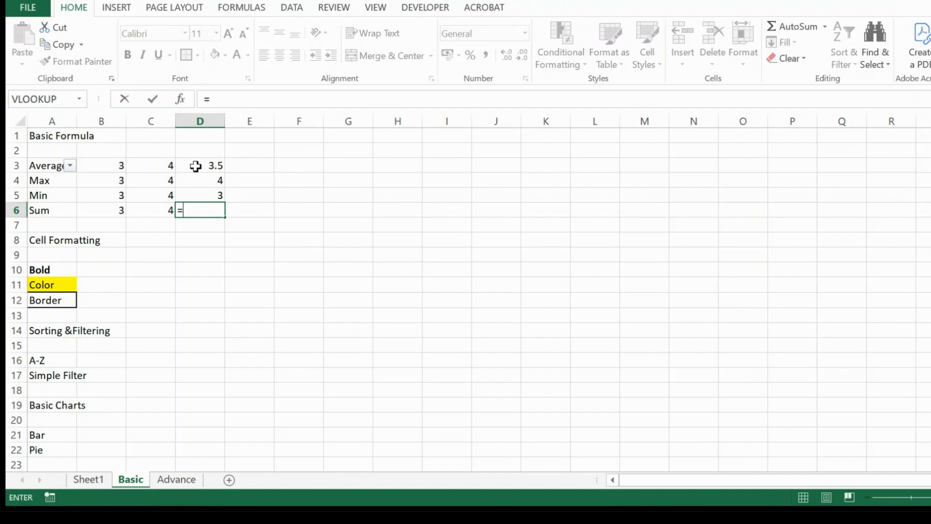
text(sum()
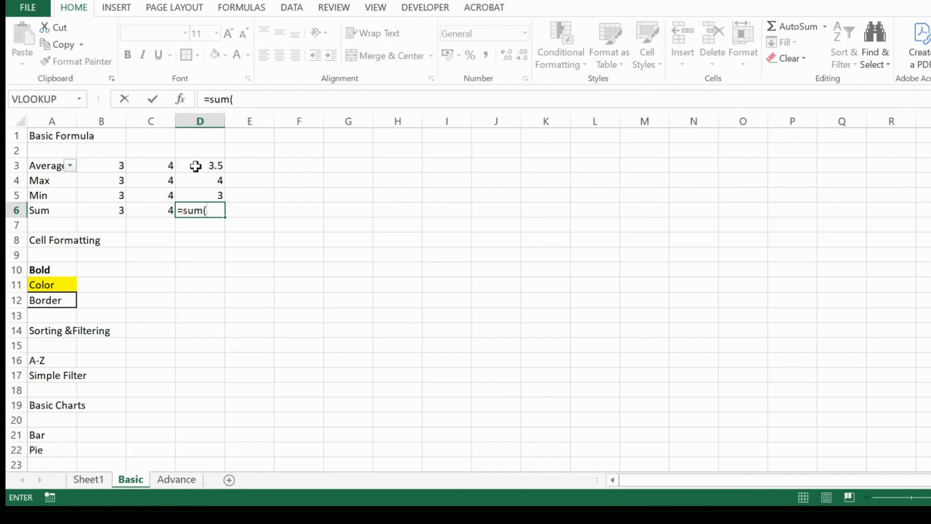
key(Left)
key(Left)
key(shift+Right)
text())
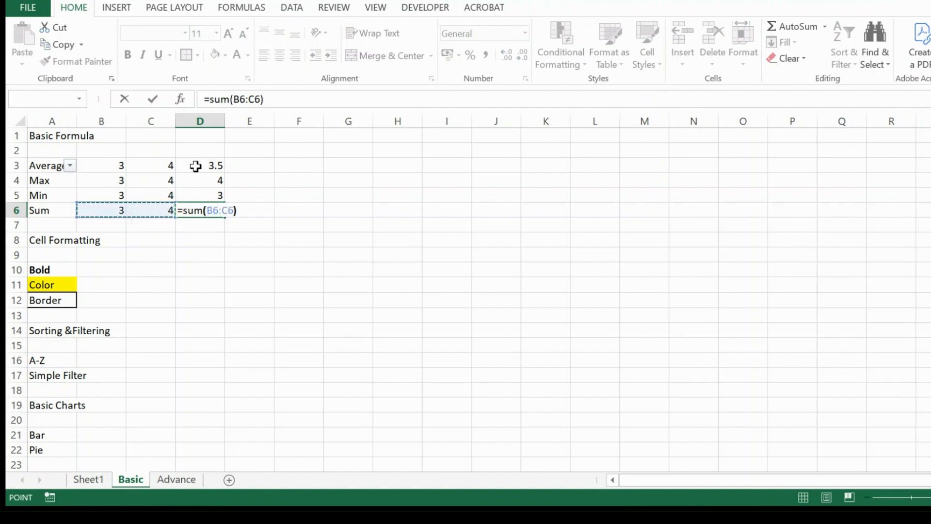
key(Return)
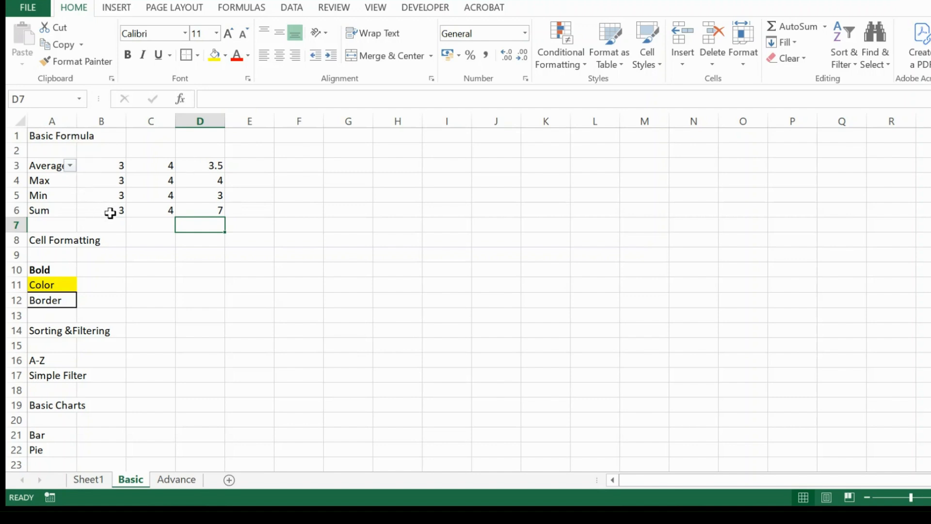
- Remove the bold formatting from cell A10 and the yellow fill from cell A11 under Cell Formatting
scroll(110, 213, down, 1)
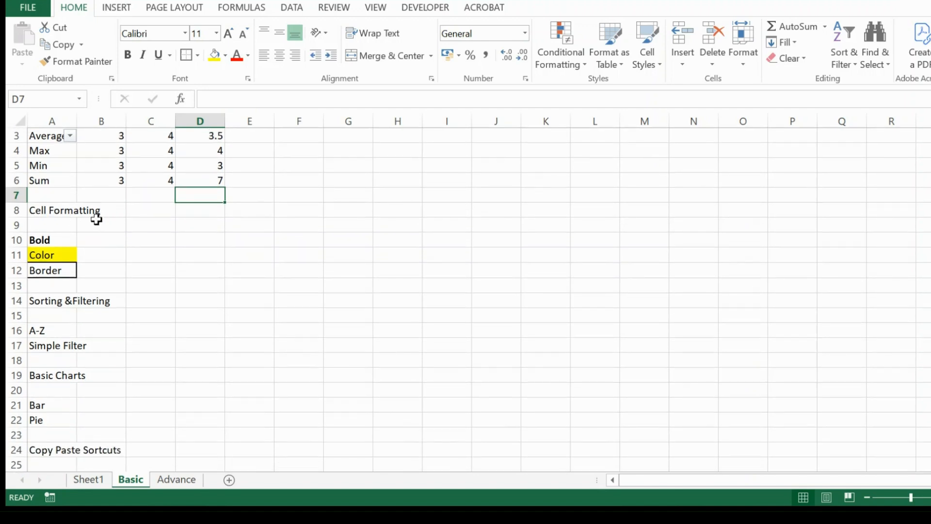
click(66, 240)
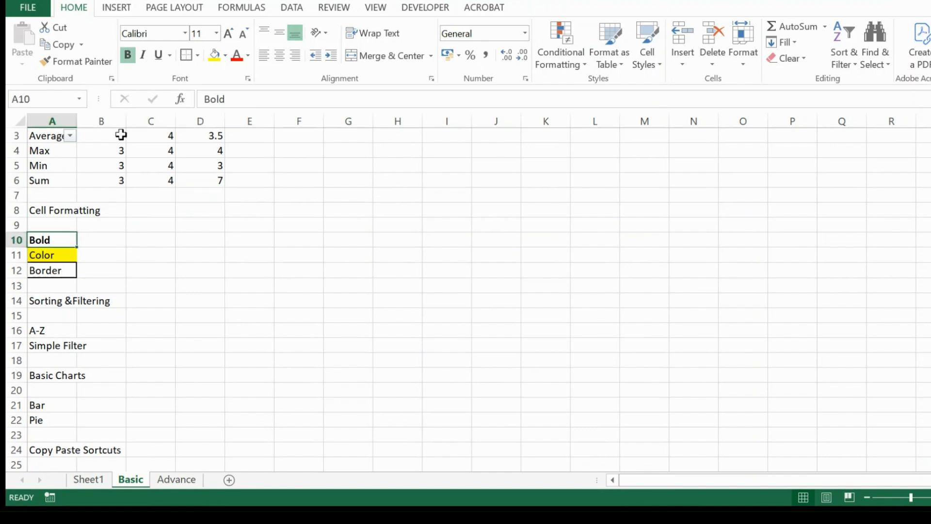
click(129, 54)
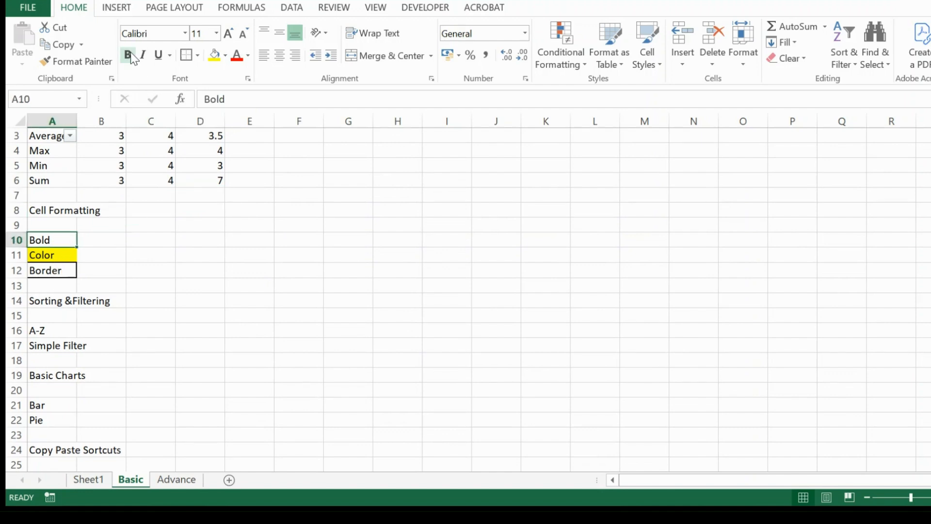
click(58, 253)
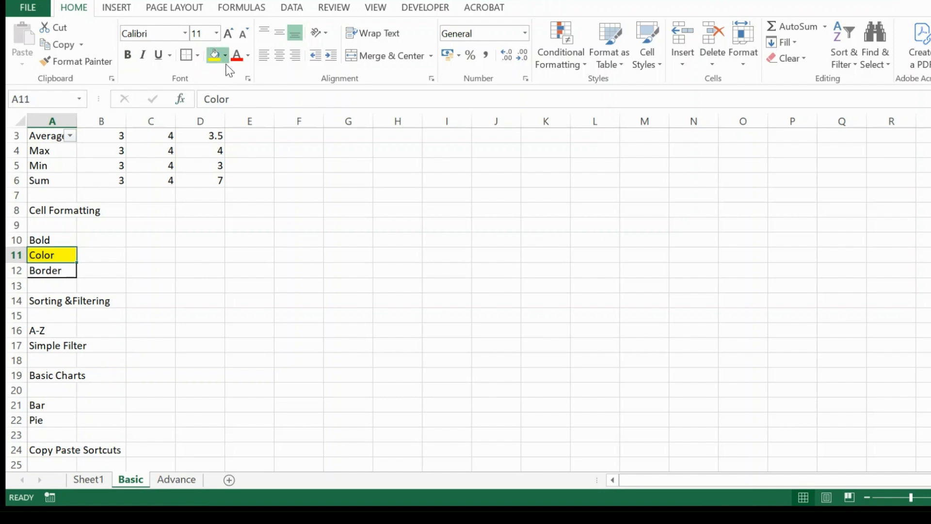
click(212, 89)
- Remove the border from cell A12, which holds the Border label
click(59, 270)
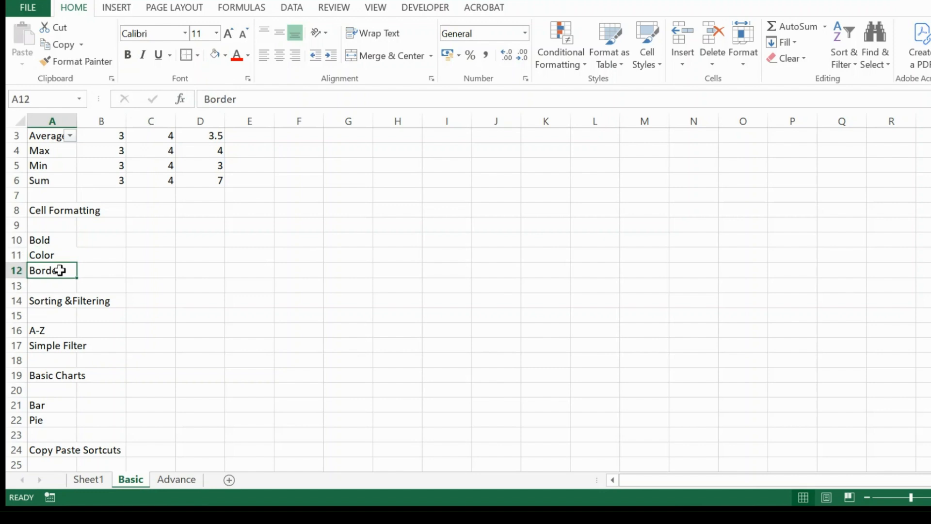
click(196, 56)
click(223, 176)
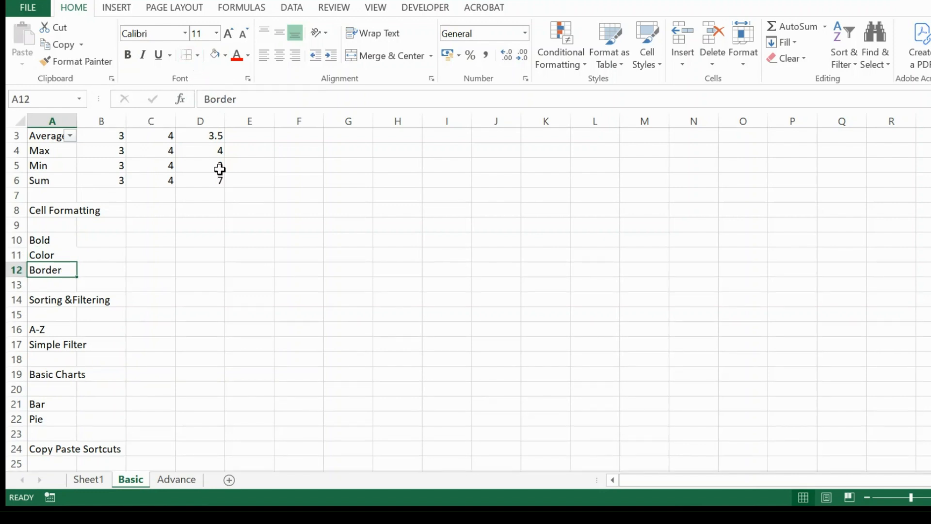
- Make the Bold label in cell A10 bold, toggling the bold formatting off and on again
click(51, 241)
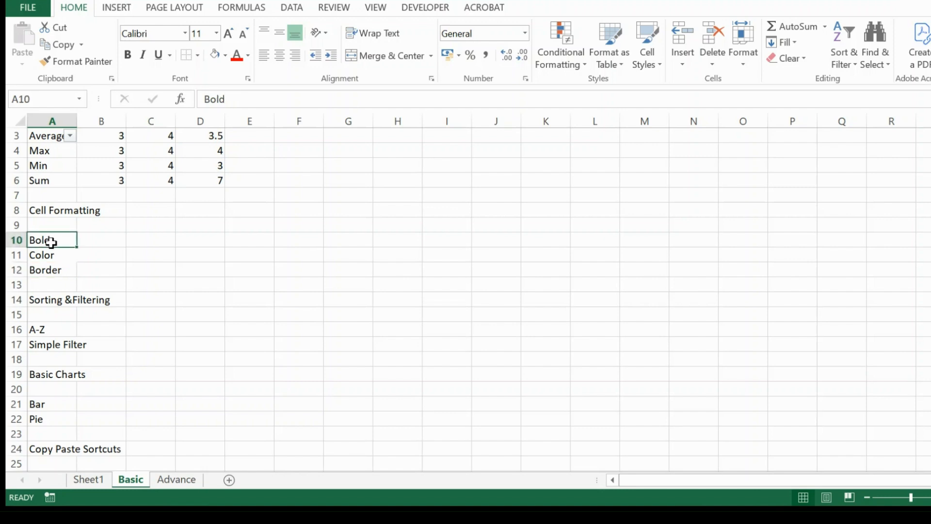
click(128, 59)
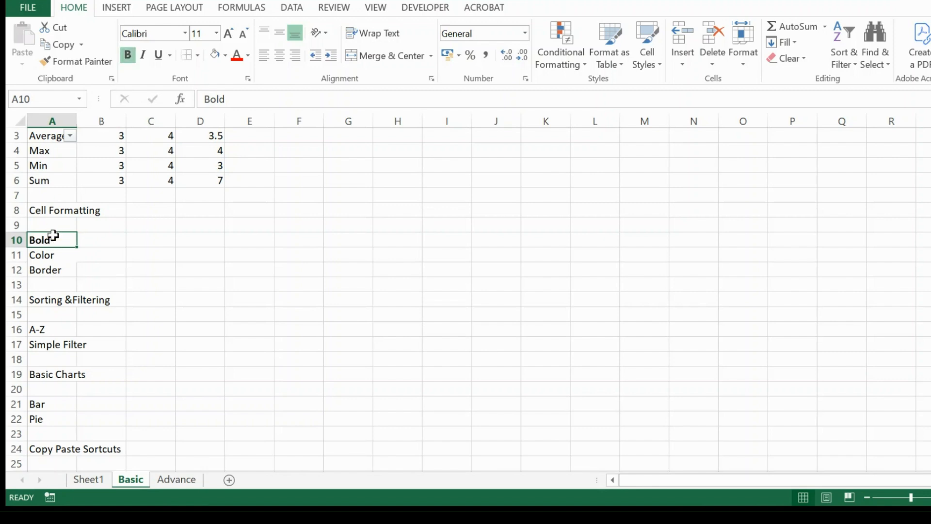
key(ctrl+b)
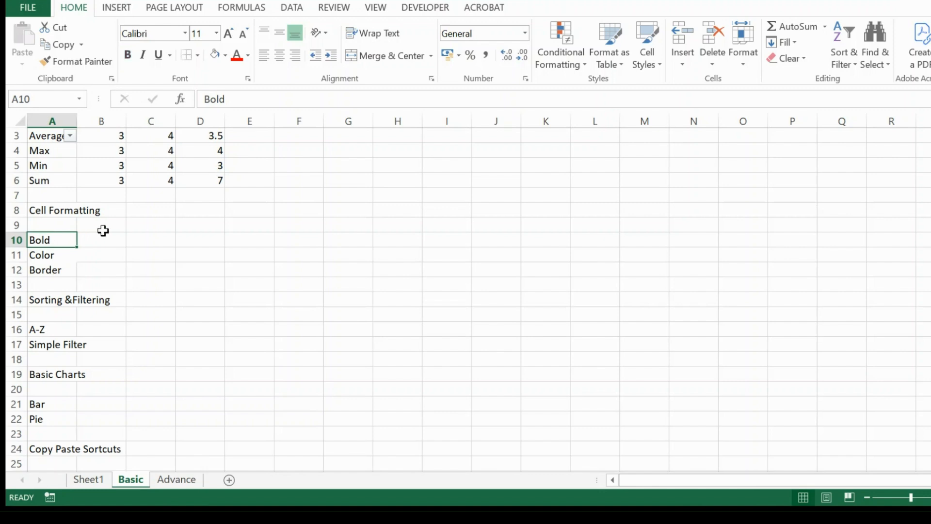
key(ctrl+b)
- Fill the Color cell A11 with yellow and apply a border around the Border cell A12
click(52, 257)
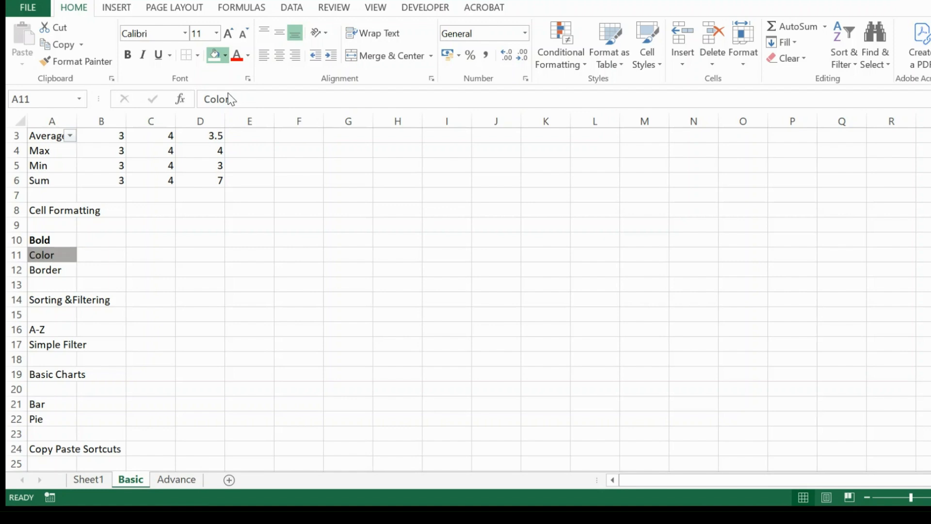
click(250, 170)
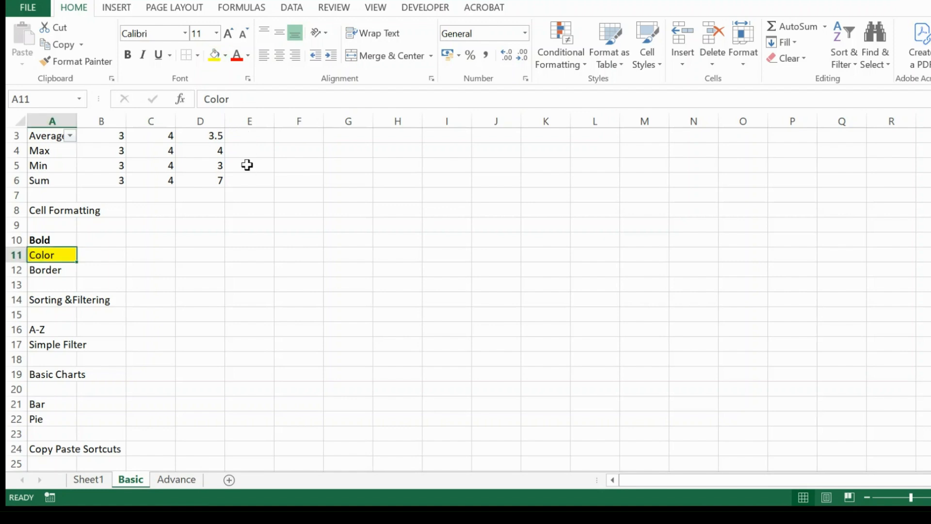
click(49, 272)
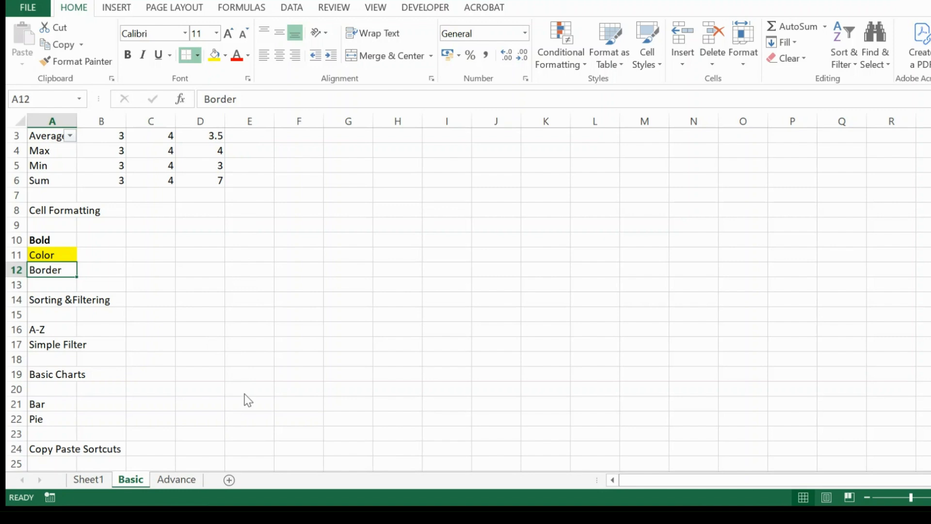
click(263, 219)
click(155, 255)
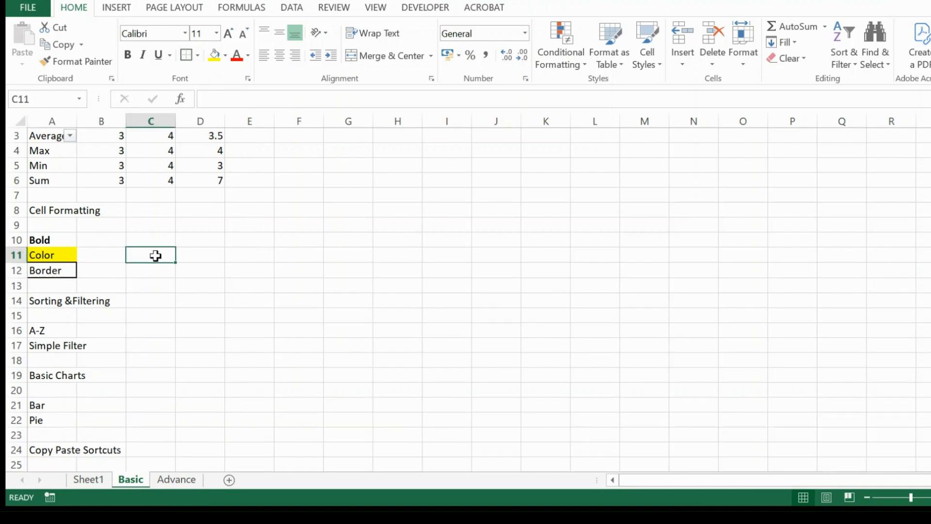
click(66, 298)
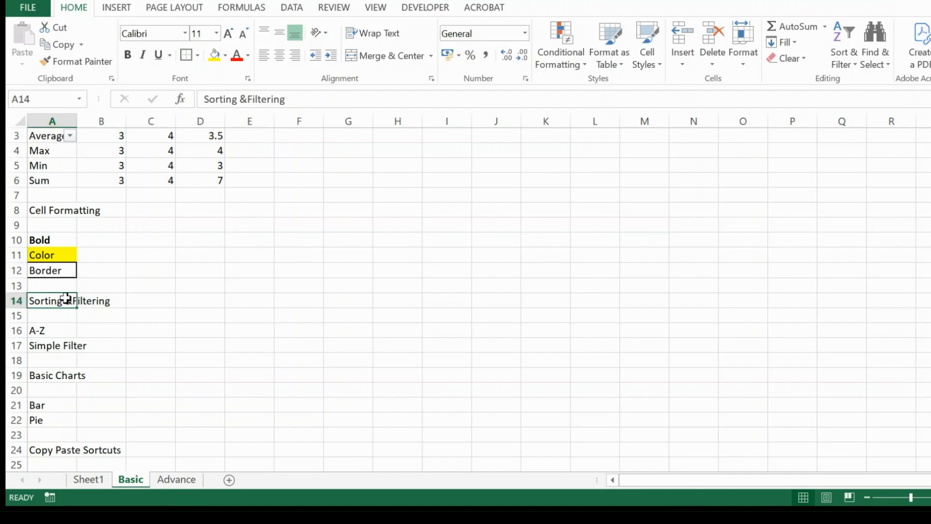
click(61, 328)
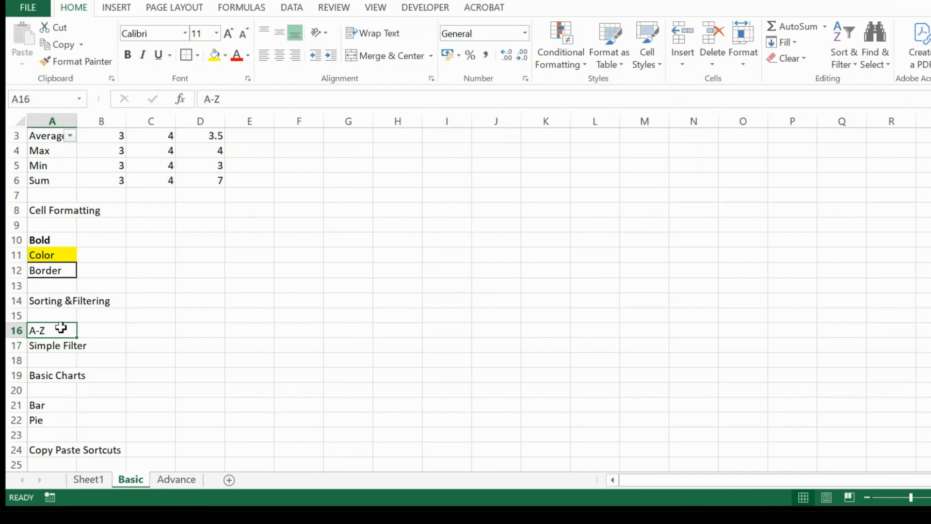
scroll(61, 328, up, 1)
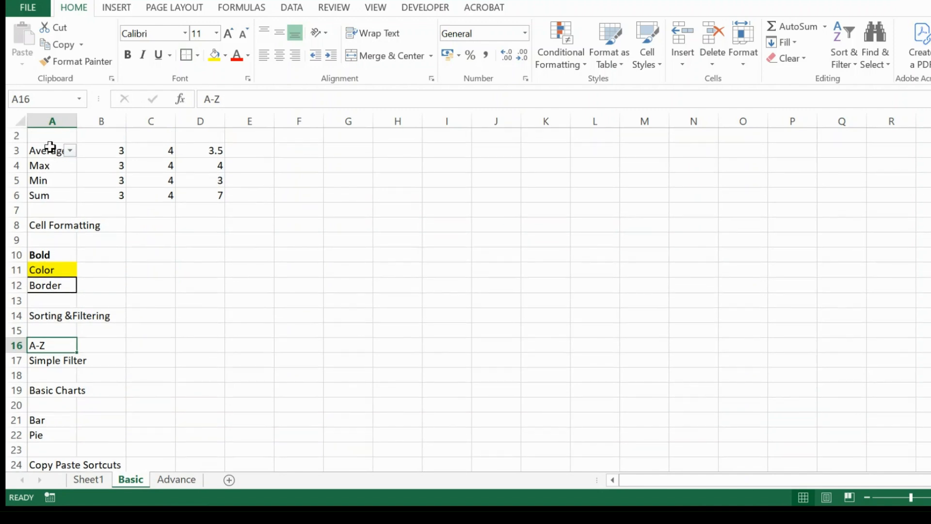
- Sort the labels in A3:A6 from Z to A together with their adjacent values, and sort them back from A to Z
drag(48, 155, 50, 194)
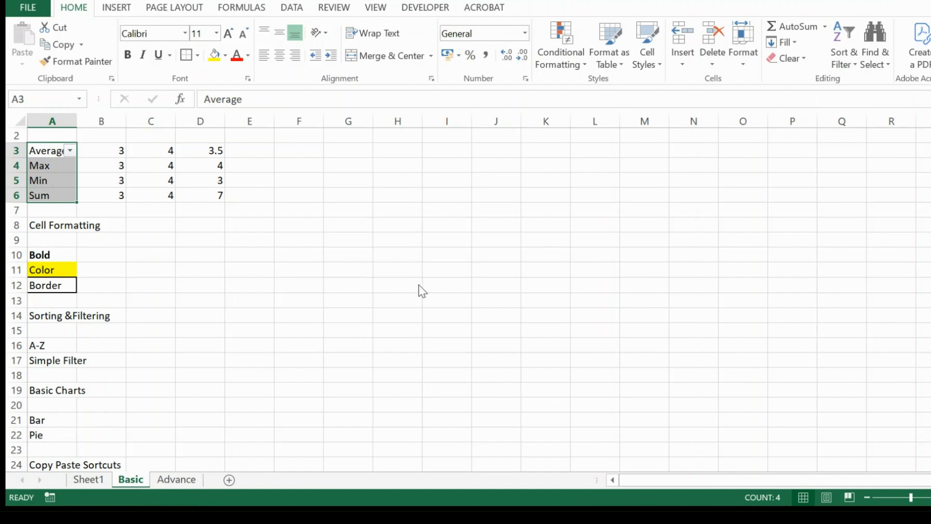
click(321, 311)
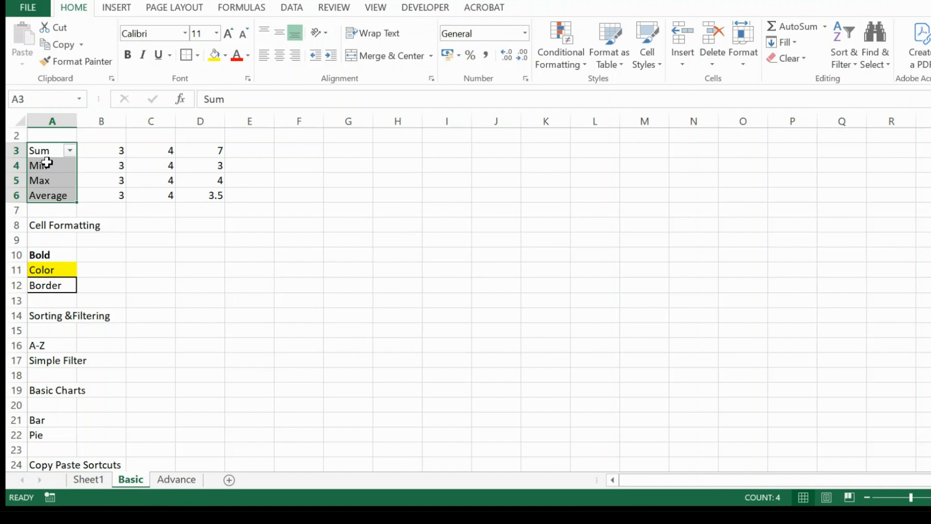
click(852, 64)
click(318, 306)
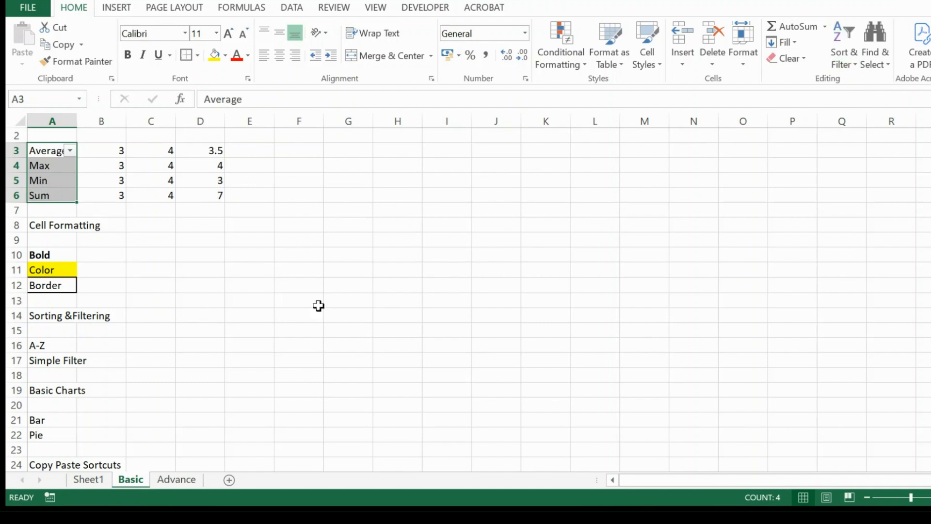
click(264, 303)
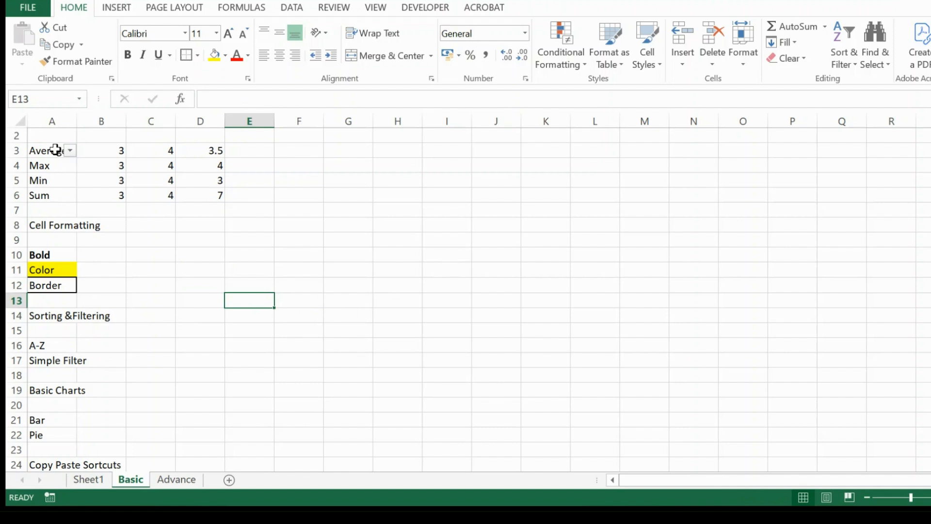
- Remove the filter from the labels in A3:A6 and apply it again
drag(56, 150, 57, 192)
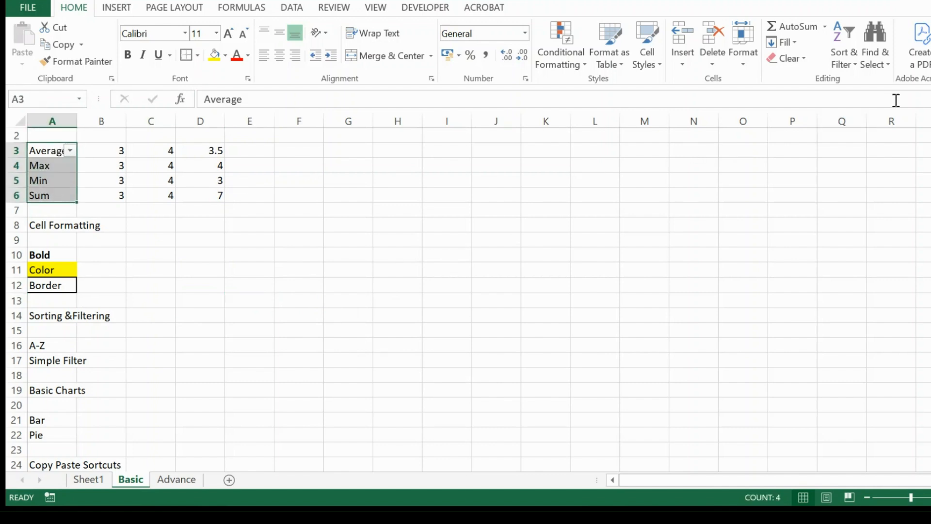
click(852, 72)
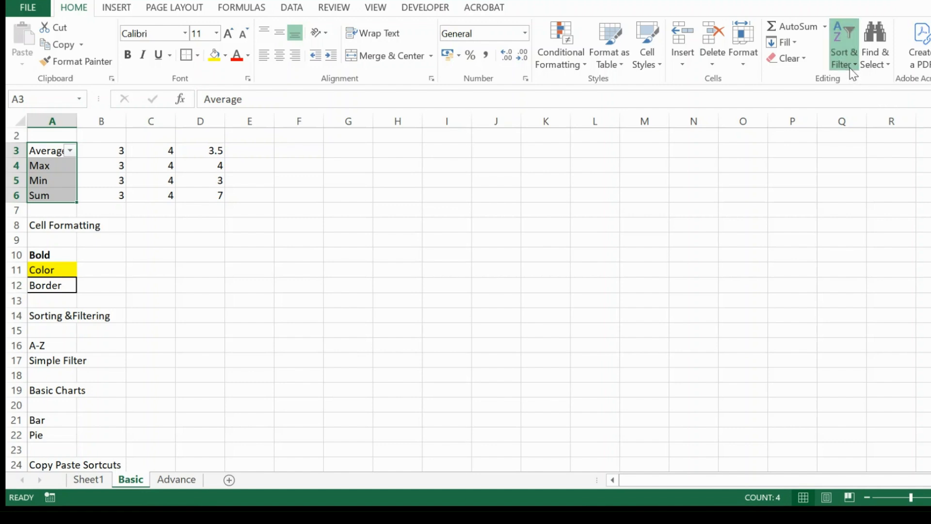
click(870, 144)
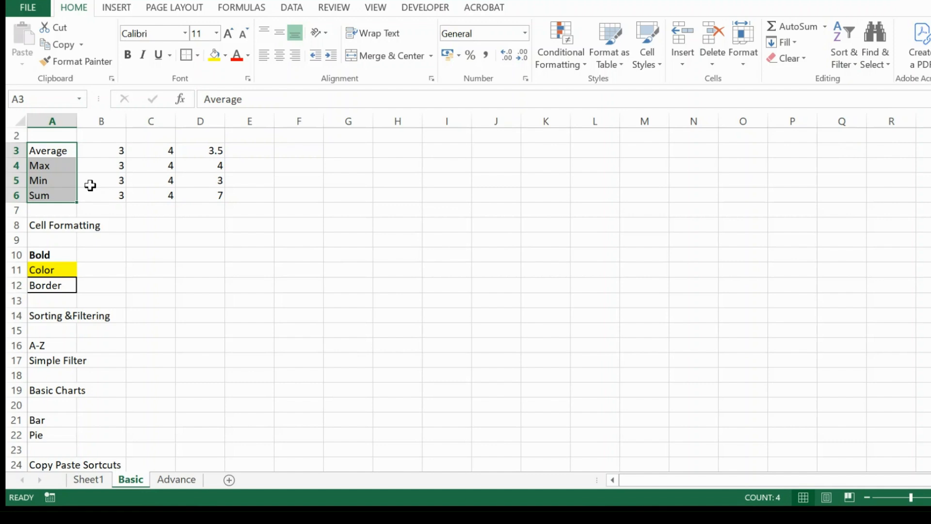
click(853, 70)
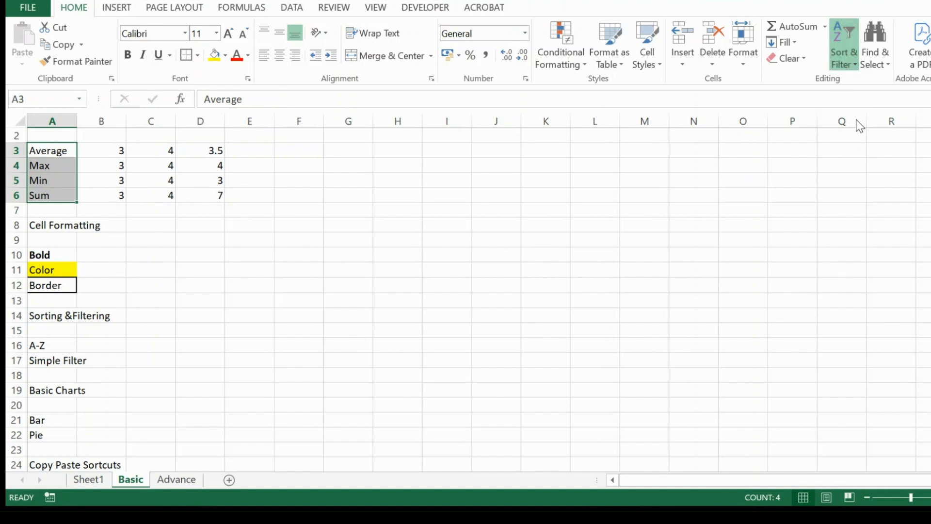
click(869, 142)
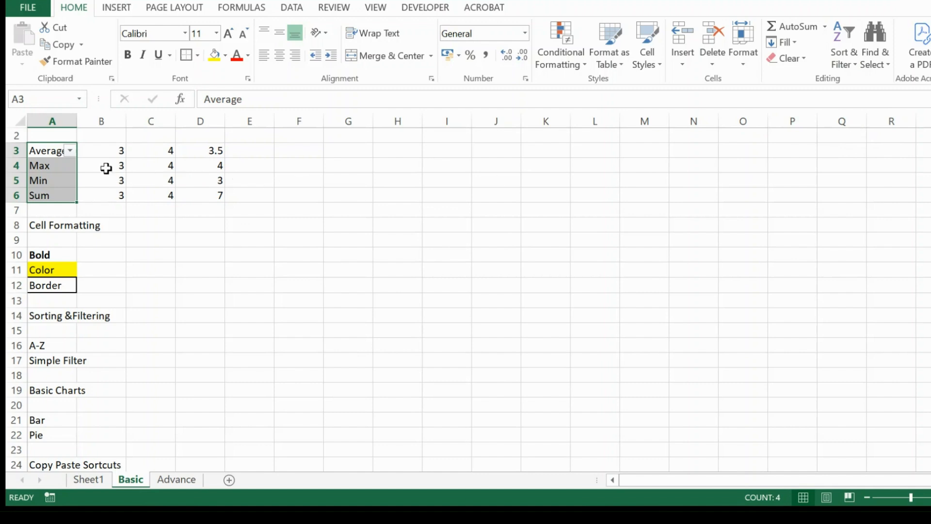
click(148, 240)
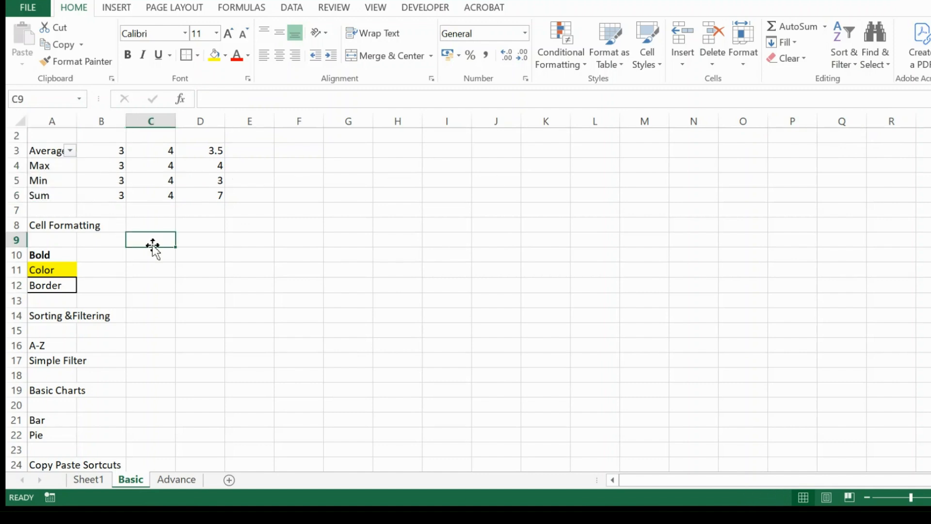
scroll(108, 288, down, 2)
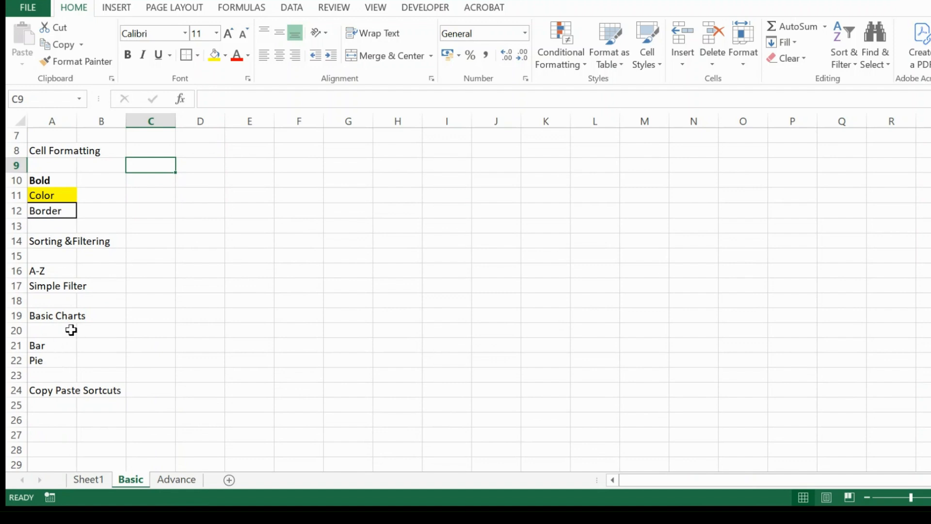
click(63, 344)
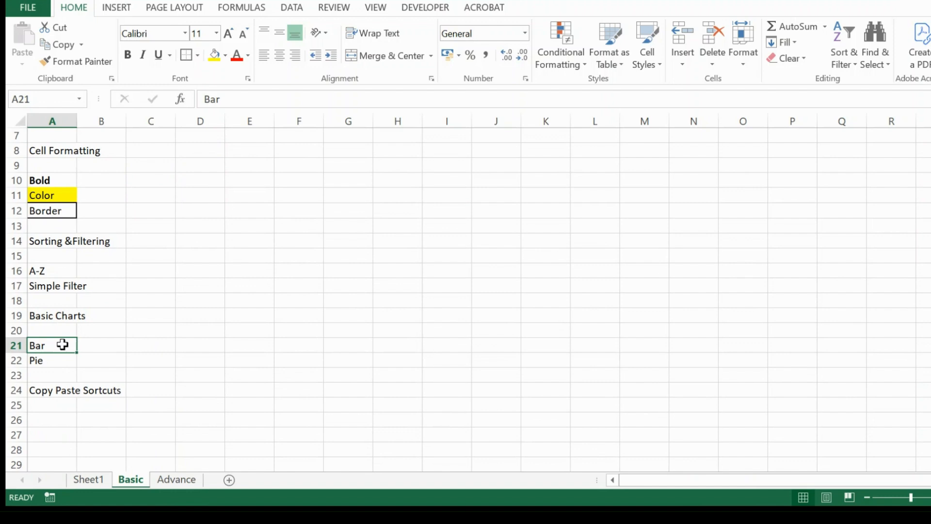
click(116, 10)
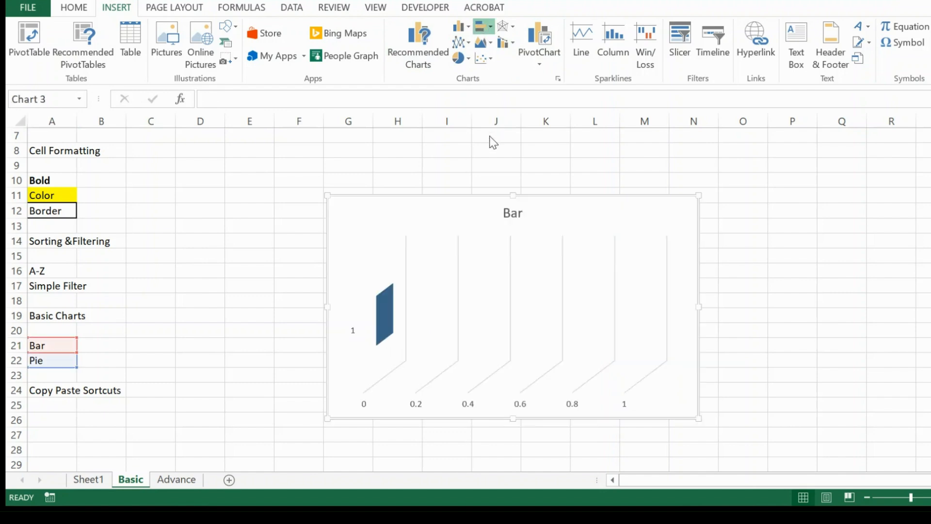
click(546, 89)
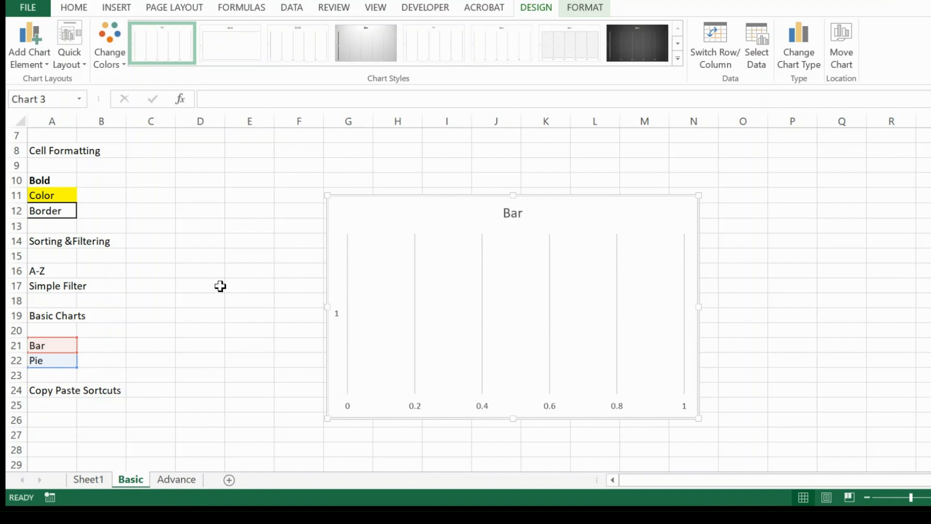
scroll(220, 286, up, 2)
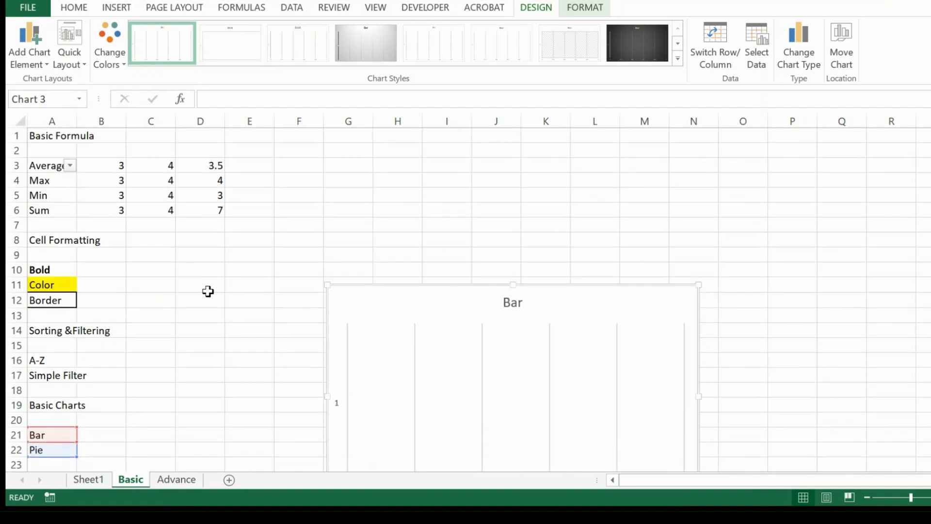
key(Delete)
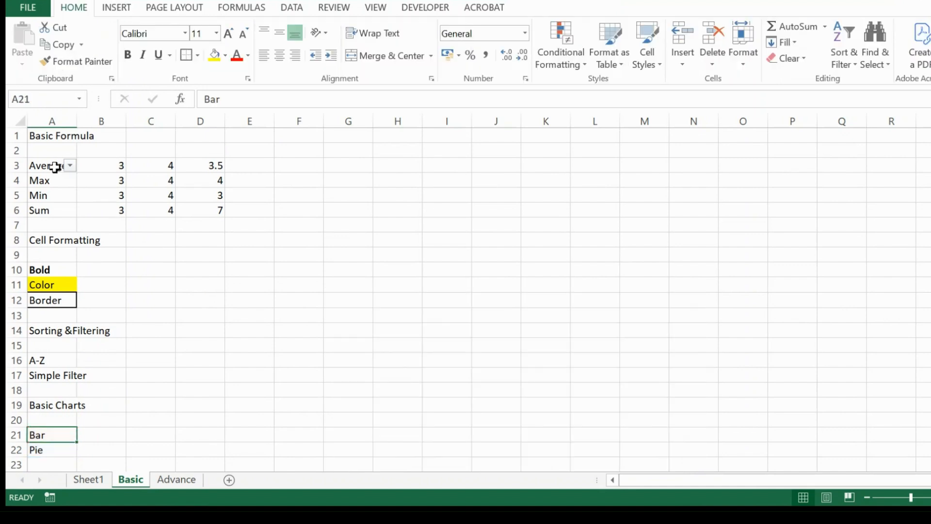
- Insert a 2-D stacked bar chart of the formula table in A3:D6
drag(55, 167, 218, 211)
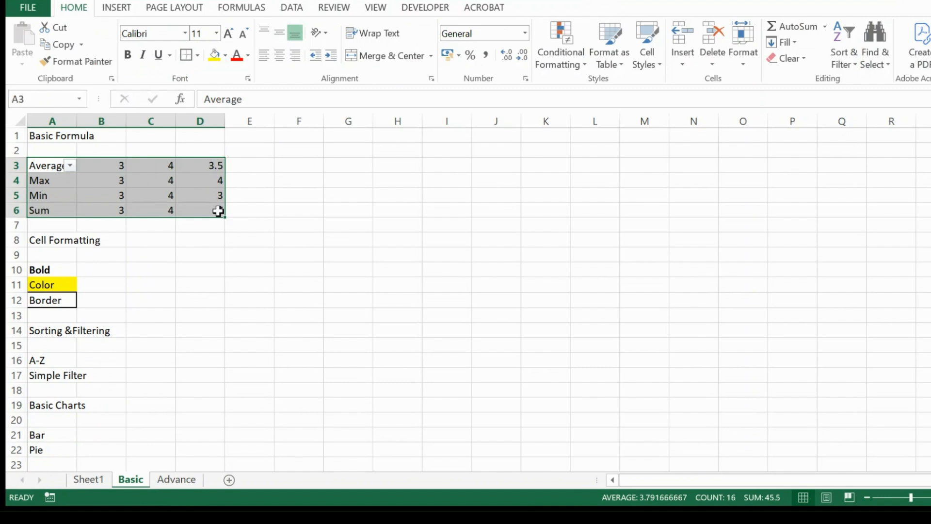
click(121, 12)
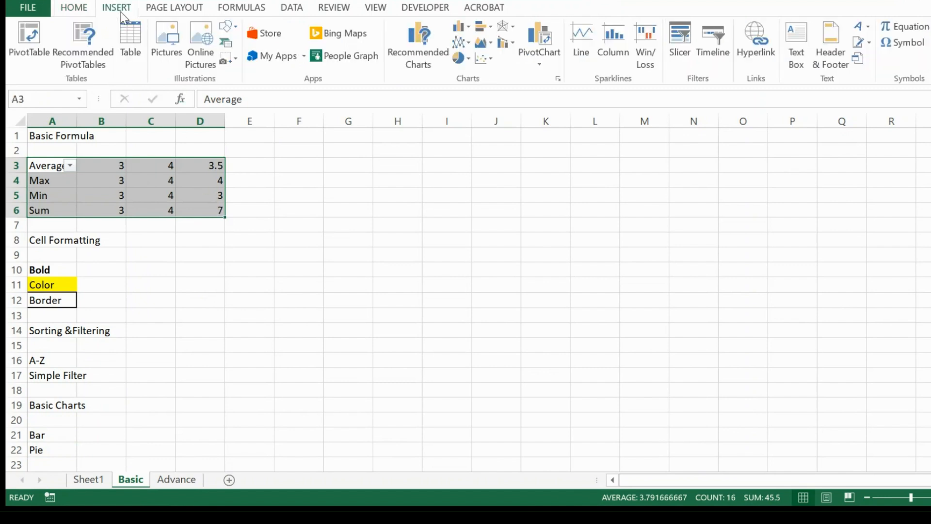
click(492, 30)
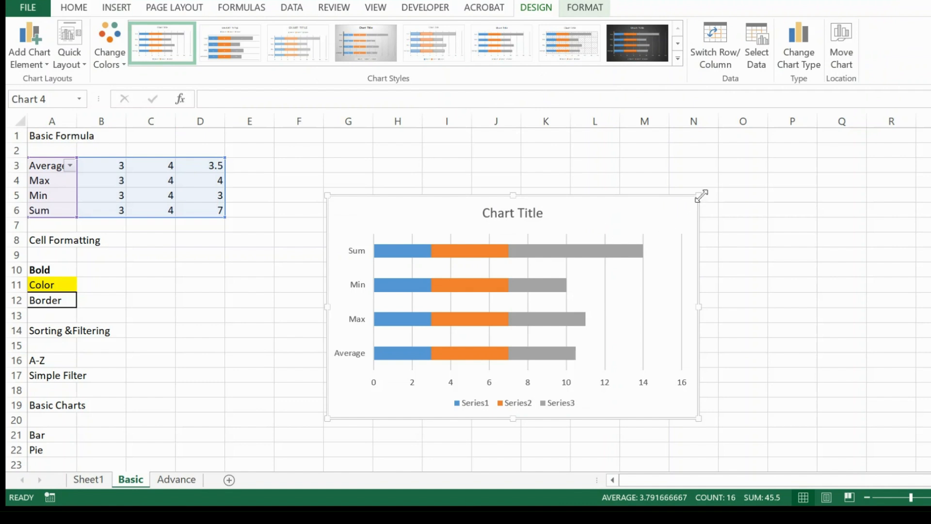
- Make the stacked bar chart smaller and delete its chart title
drag(700, 197, 639, 216)
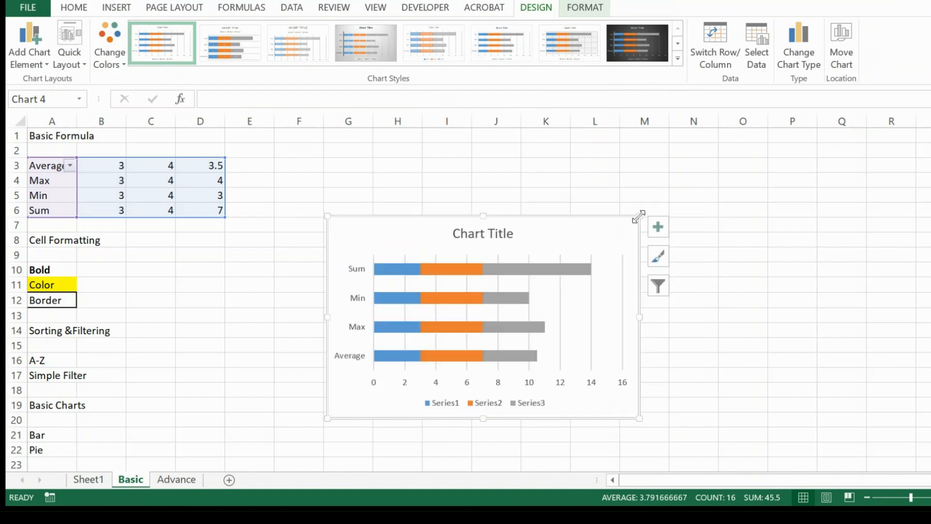
click(506, 231)
click(506, 233)
key(Delete)
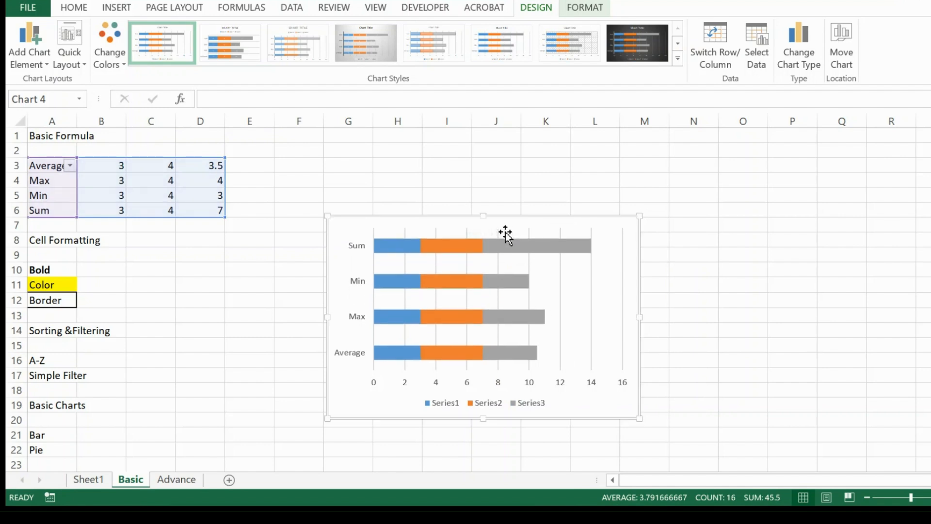
- Open the formatting options for the bar chart's plot area and close them without making changes
click(604, 321)
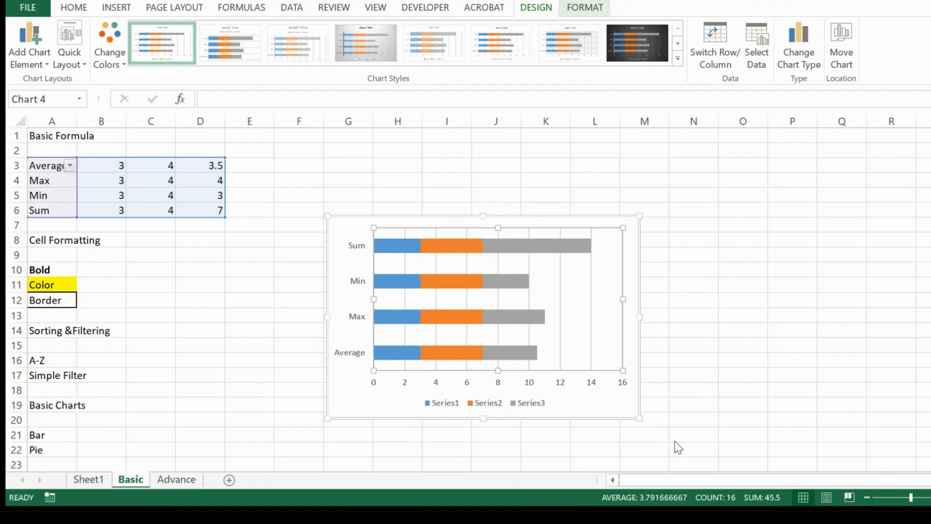
key(ctrl+1)
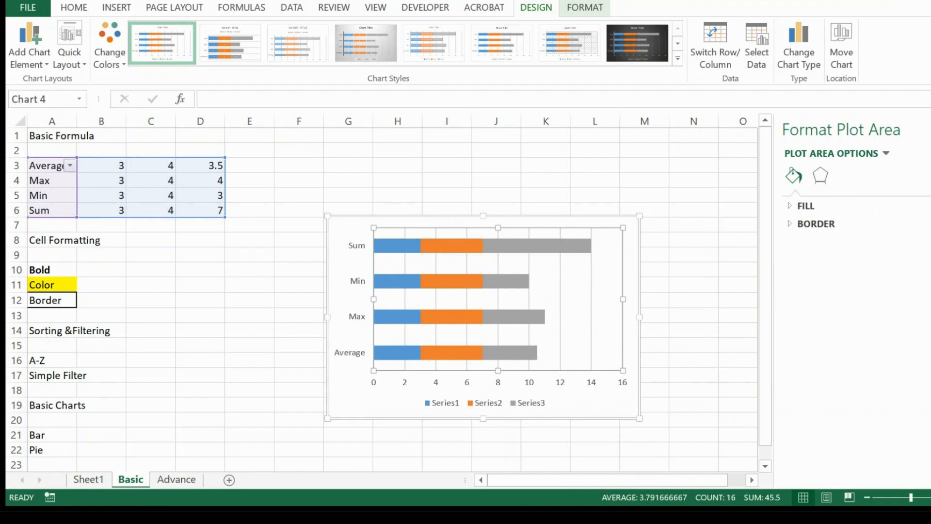
click(930, 129)
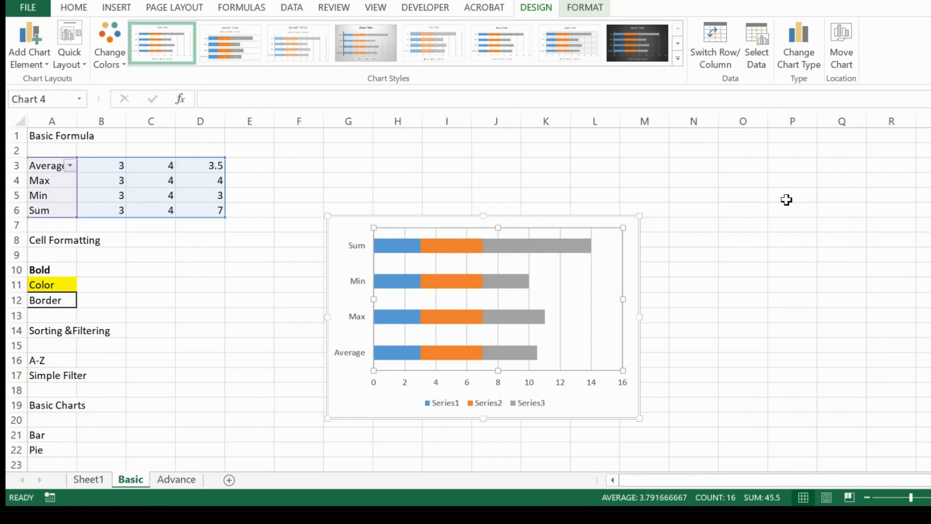
click(732, 315)
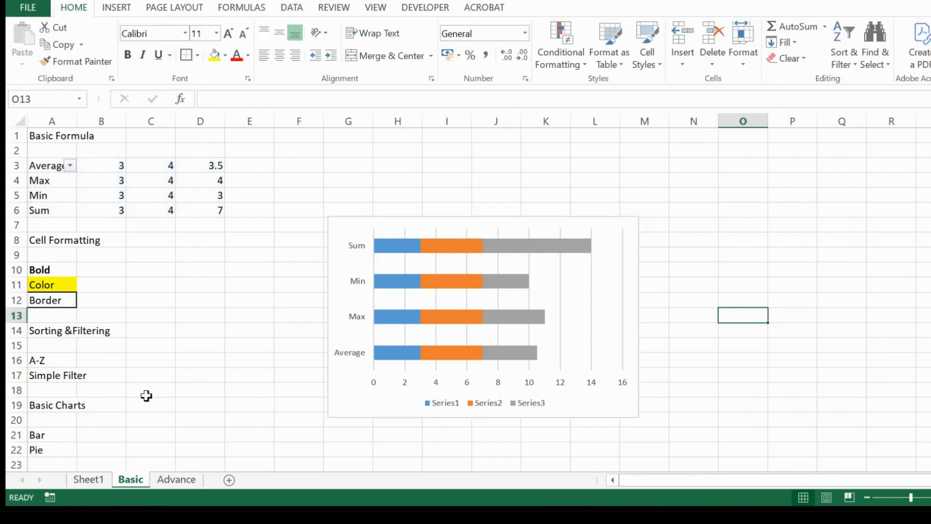
click(53, 450)
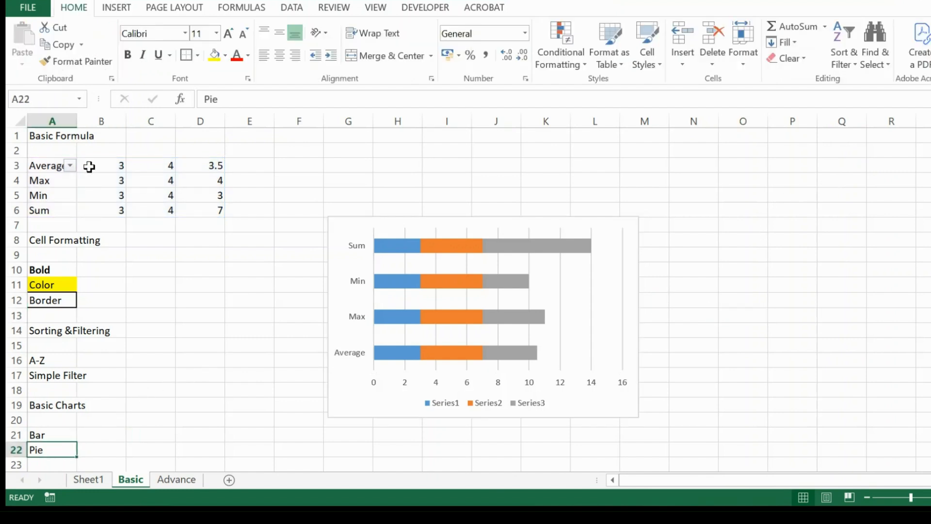
click(123, 9)
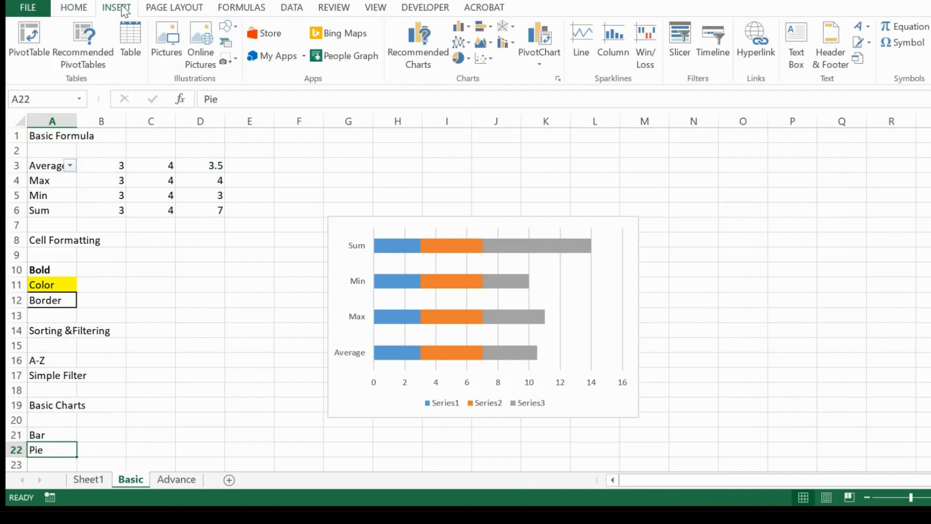
click(469, 58)
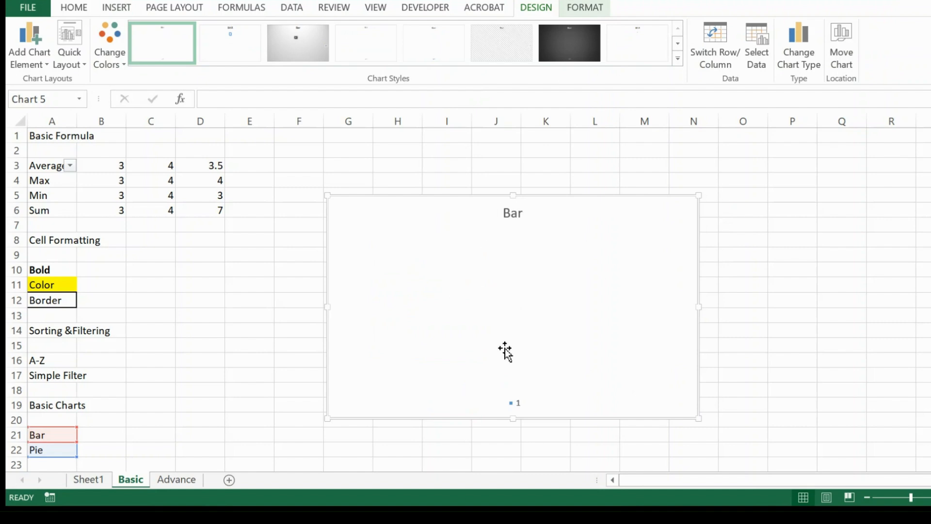
key(Delete)
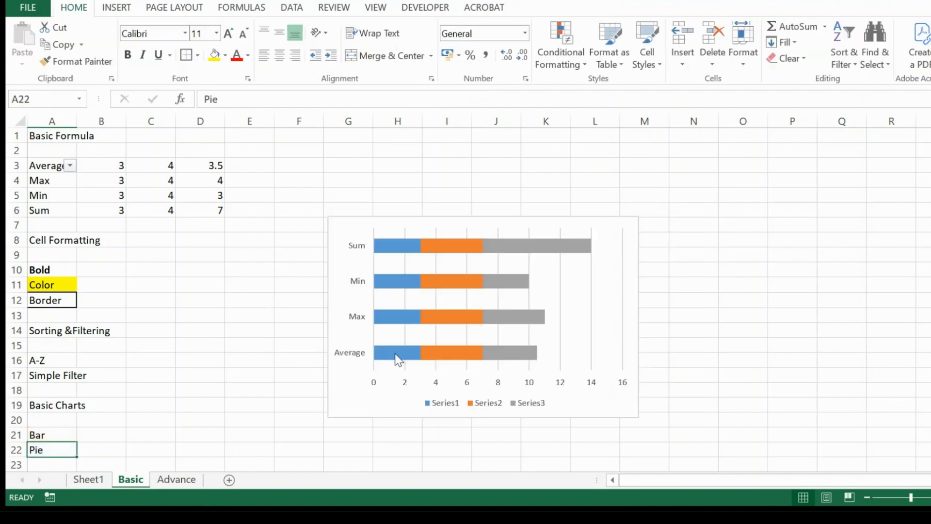
- Insert a 3-D pie chart of the formula table in A3:D6
drag(56, 166, 219, 211)
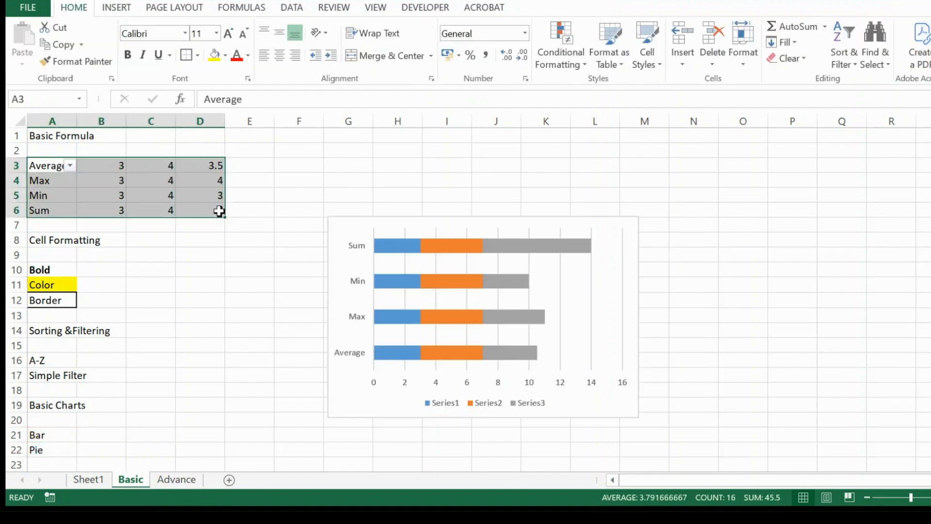
click(117, 7)
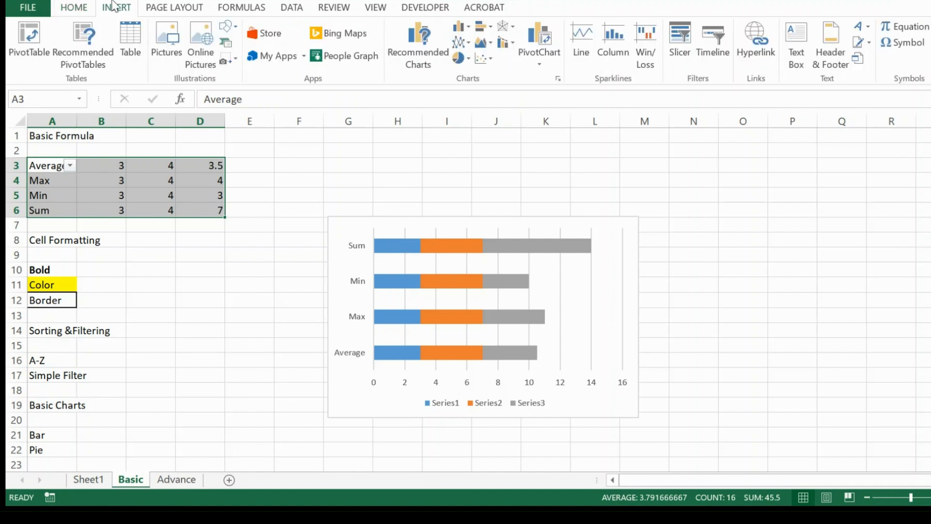
click(461, 60)
click(465, 163)
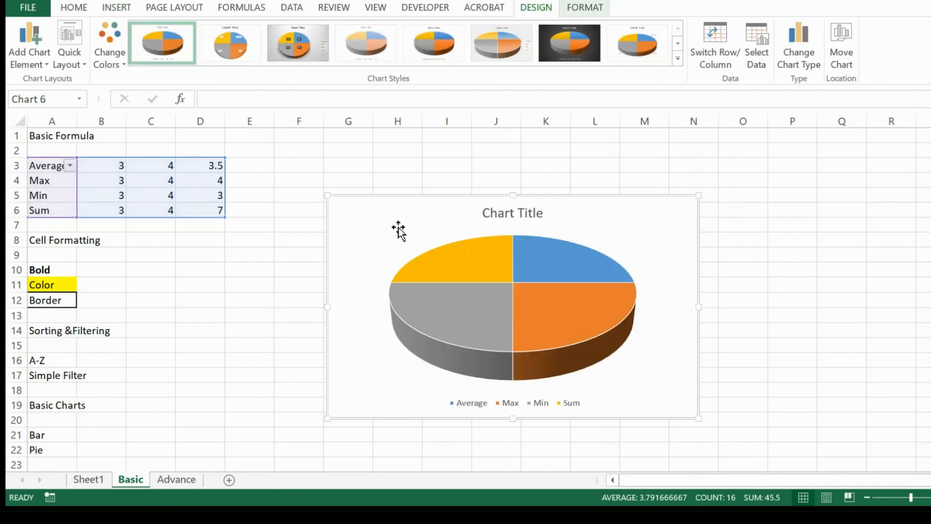
- Move the 3-D pie chart to the right of the stacked bar chart and make it smaller, keeping its slices together
drag(398, 227, 708, 225)
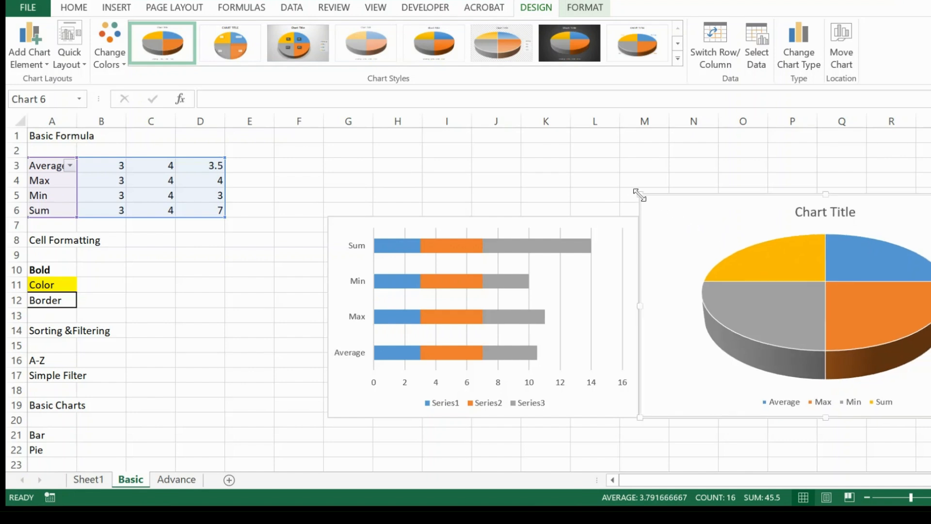
drag(640, 195, 721, 246)
drag(859, 322, 777, 282)
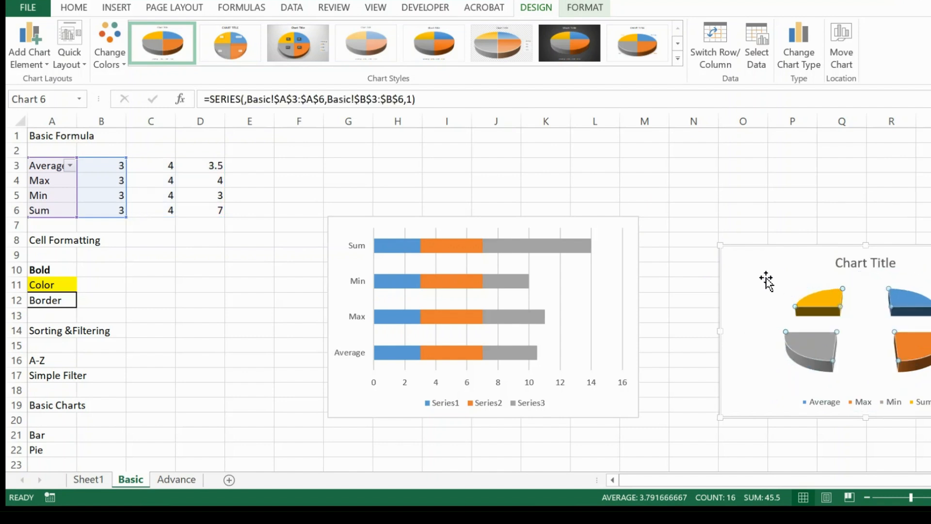
key(ctrl+z)
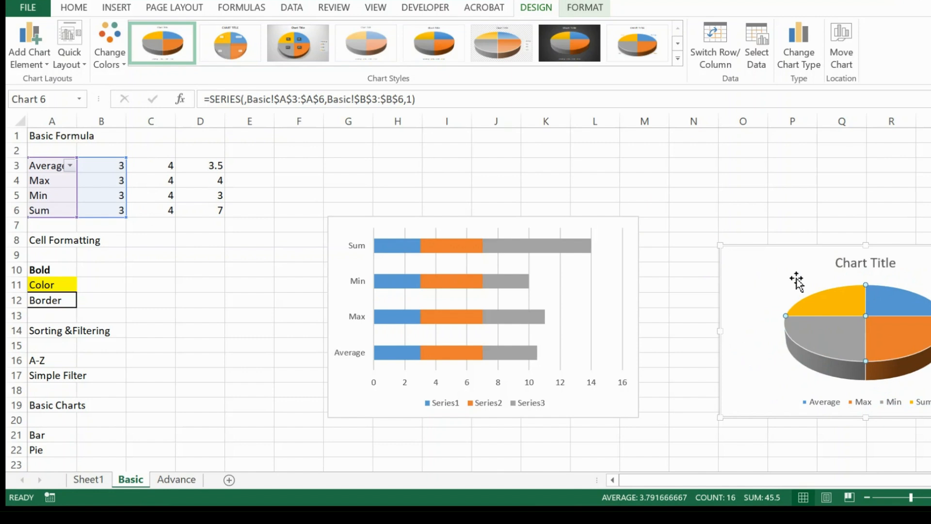
- Move the 3-D pie chart up and closer to the stacked bar chart so the two charts sit side by side
drag(795, 277, 720, 250)
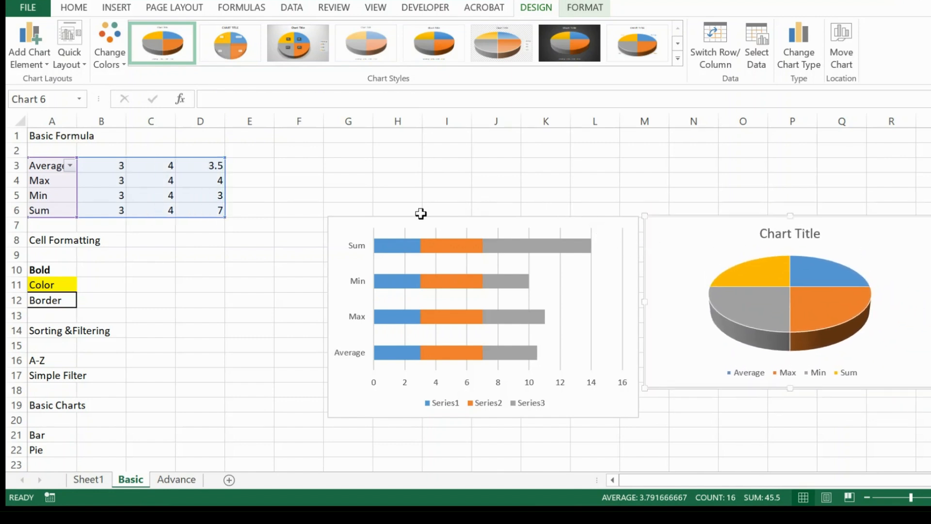
- Copy the "Bar" entry from A21 into cells A25, A26 and A27 under the Copy Paste Sortcuts heading
scroll(212, 273, down, 1)
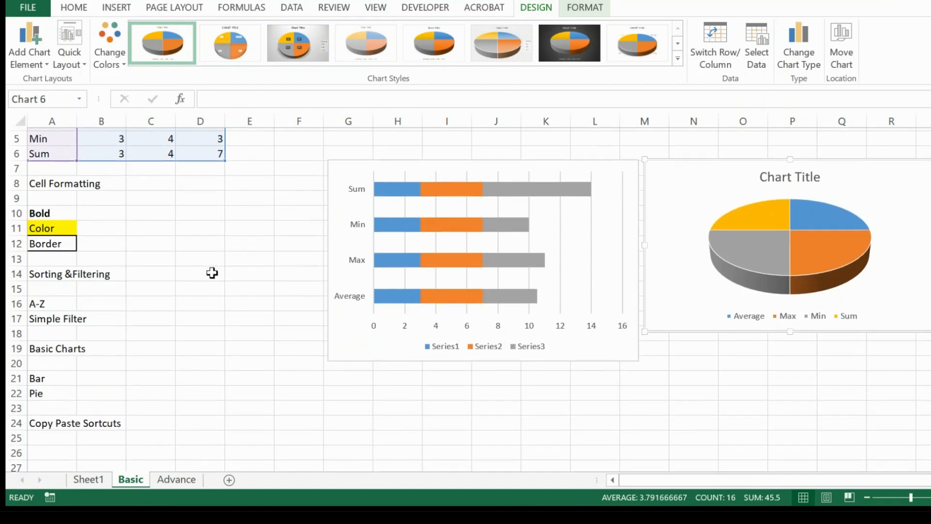
scroll(212, 273, down, 1)
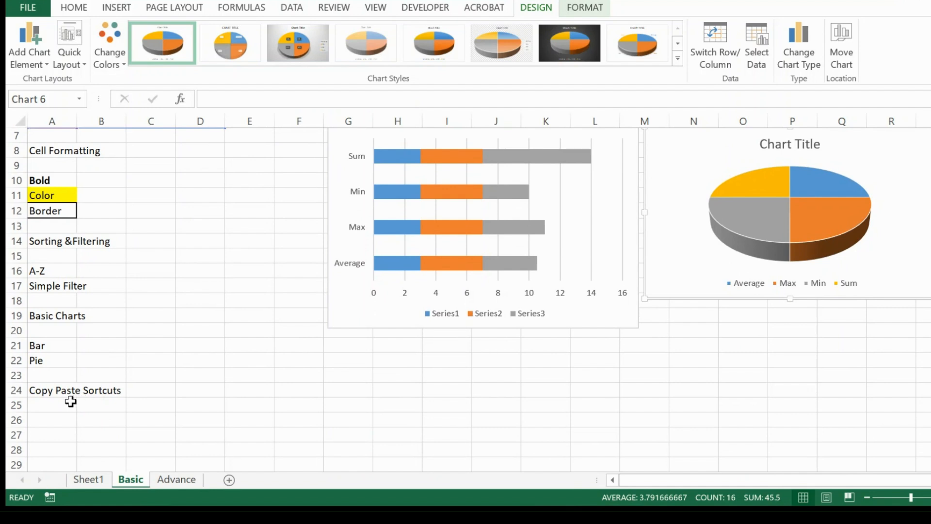
click(48, 345)
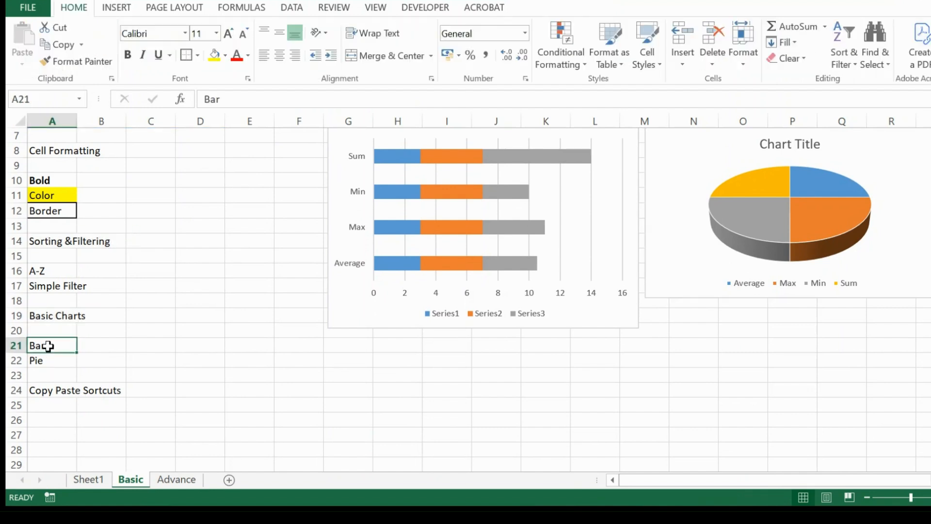
key(ctrl+c)
click(56, 409)
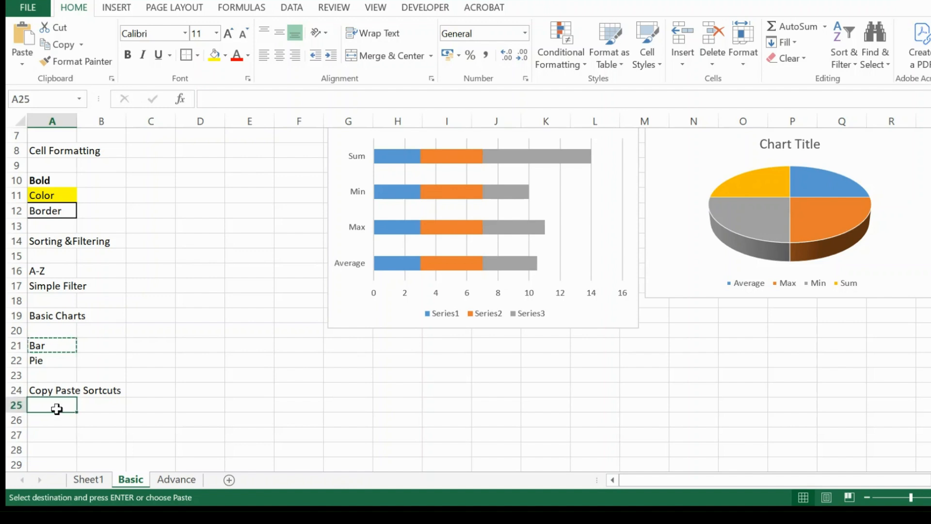
key(ctrl+v)
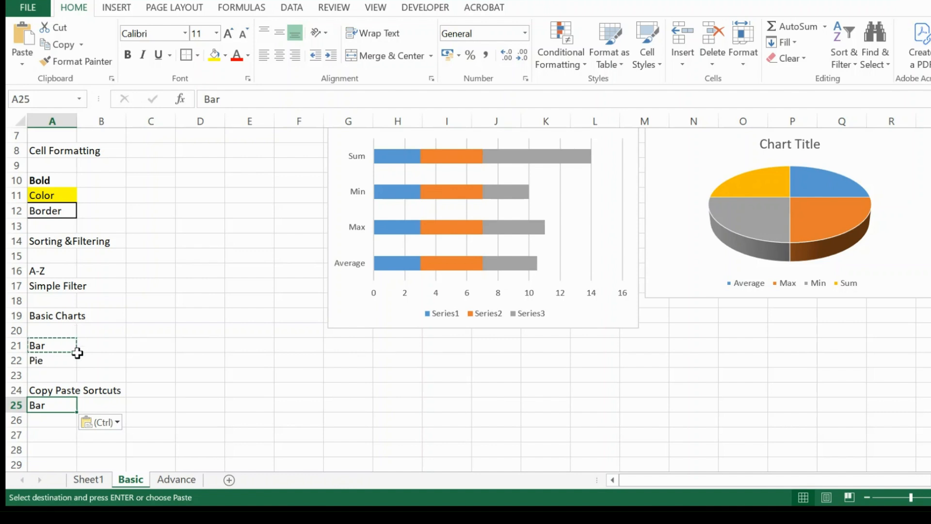
click(50, 425)
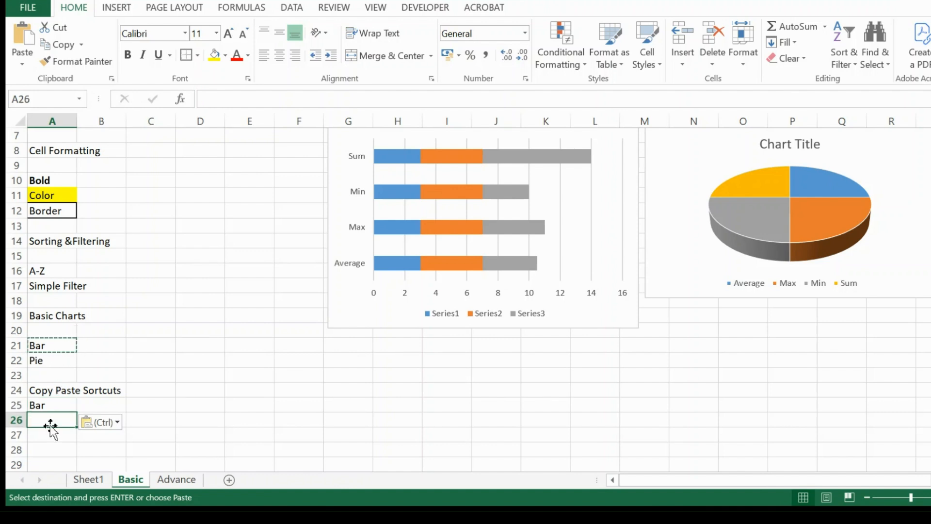
key(ctrl+v)
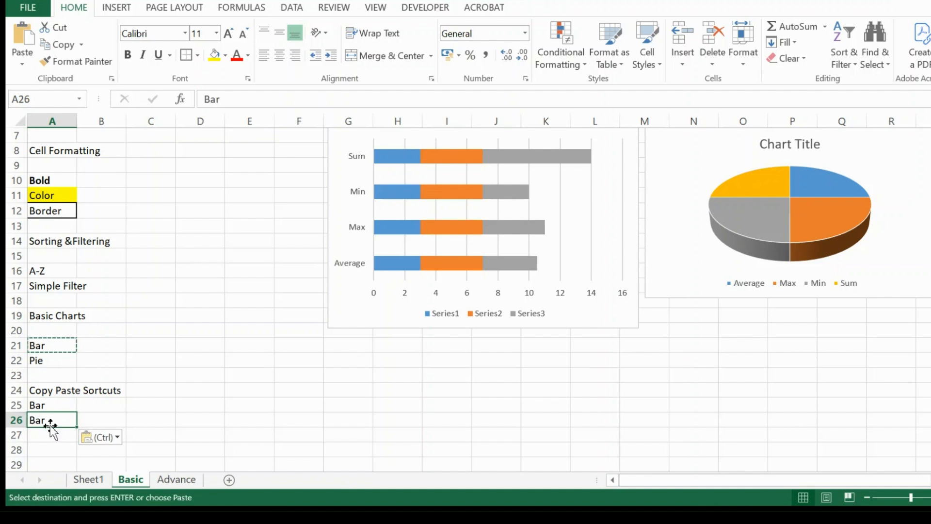
click(54, 433)
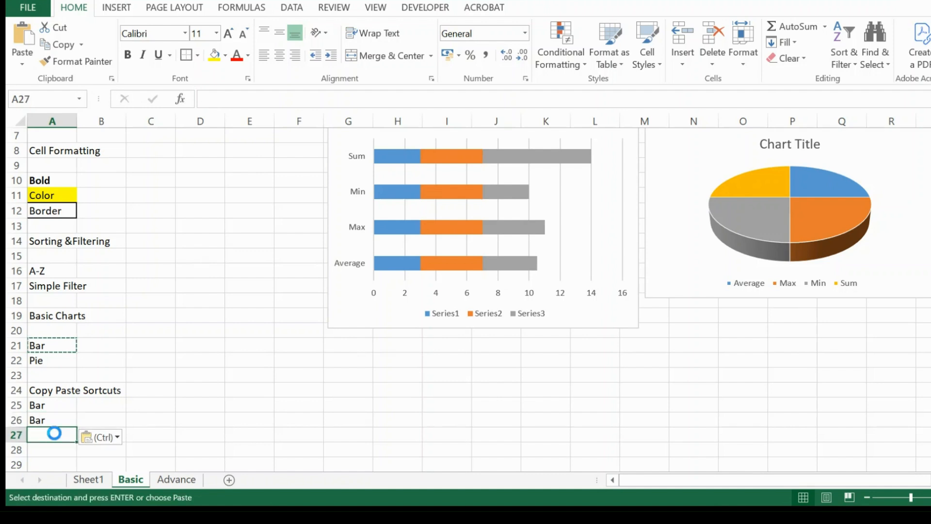
key(Return)
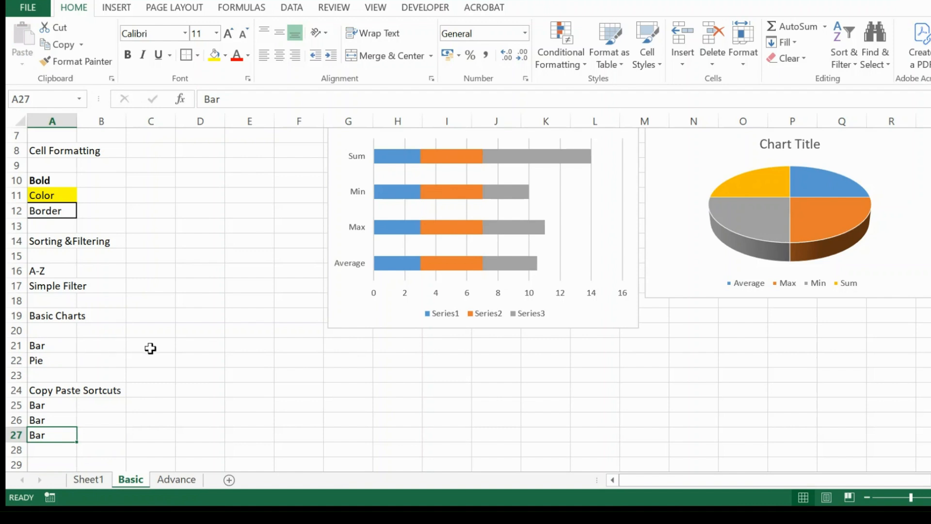
- Switch from the Basic sheet to the Advance sheet to view its list of advanced Excel topics
scroll(155, 348, up, 2)
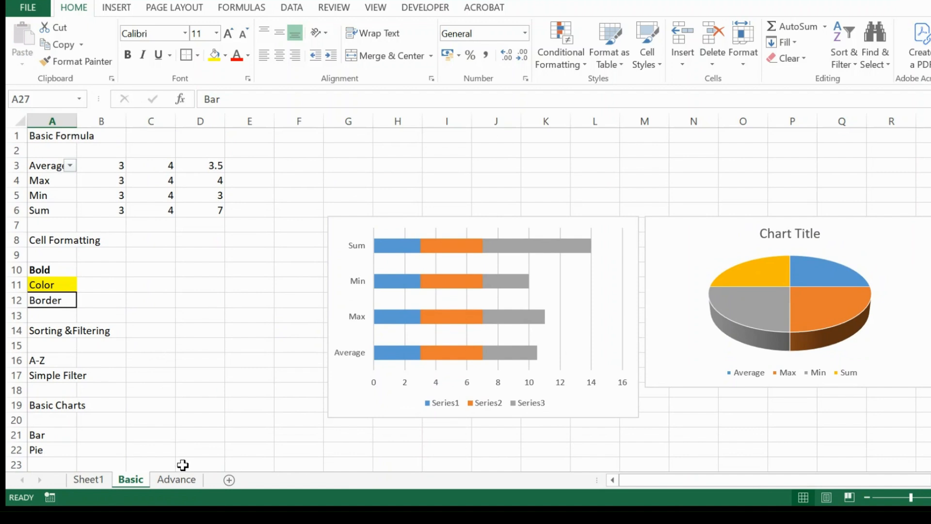
click(178, 479)
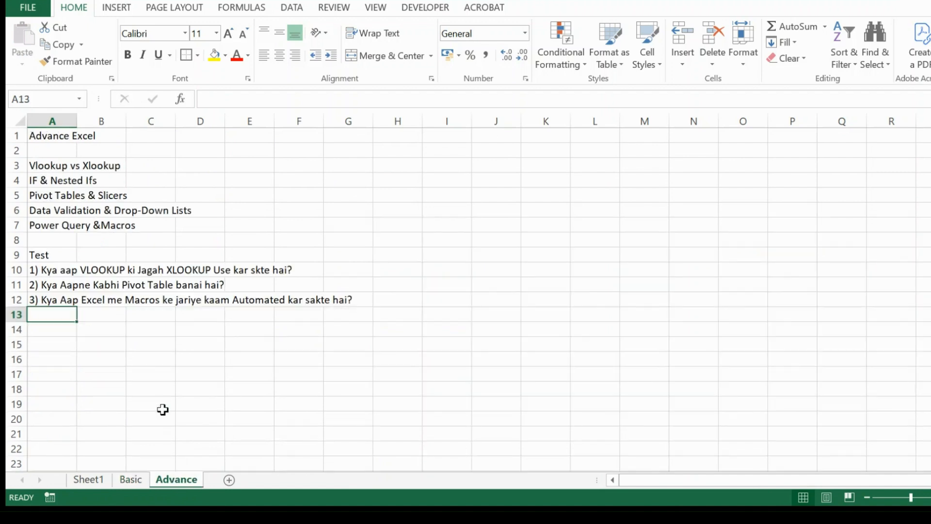